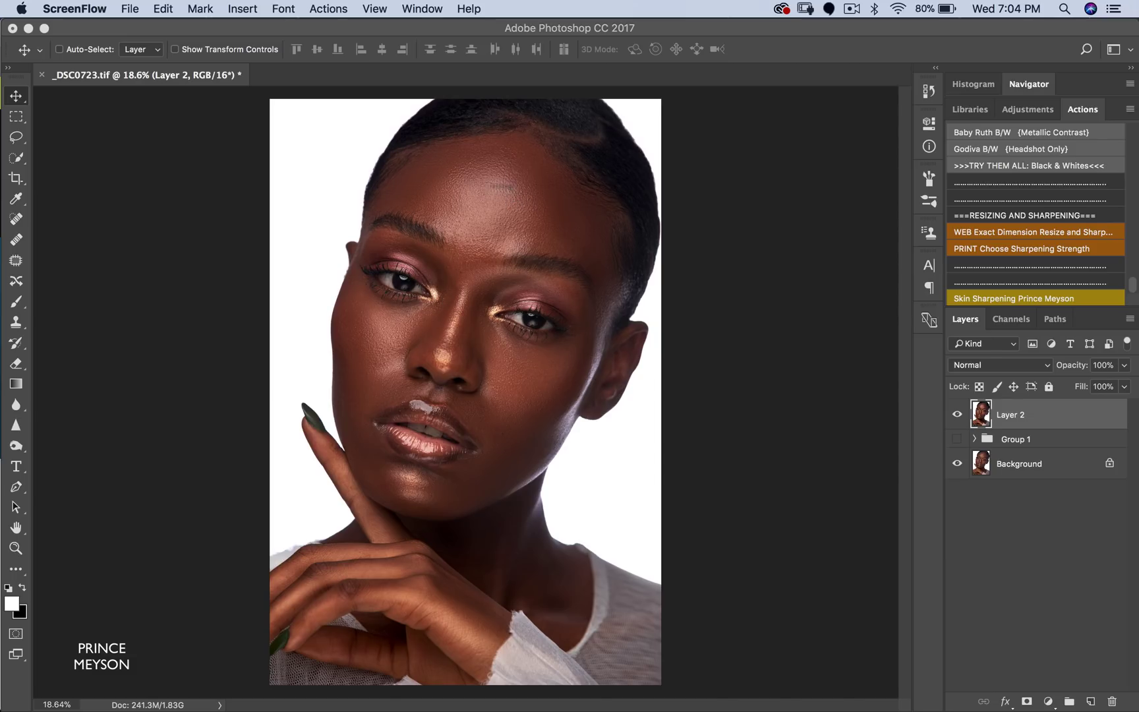
Open and dismiss the Layers panel's adjustment layer list without choosing a type
{"action": "left_click", "coordinate": [1047, 702]}
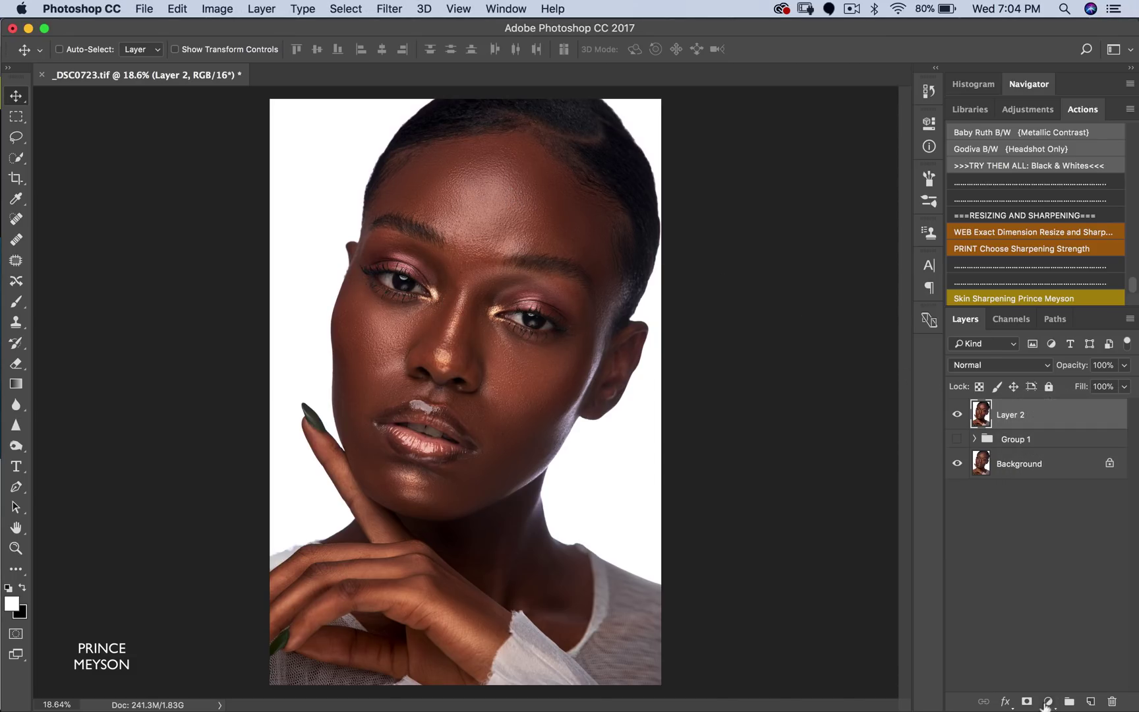
{"action": "left_click", "coordinate": [1048, 701]}
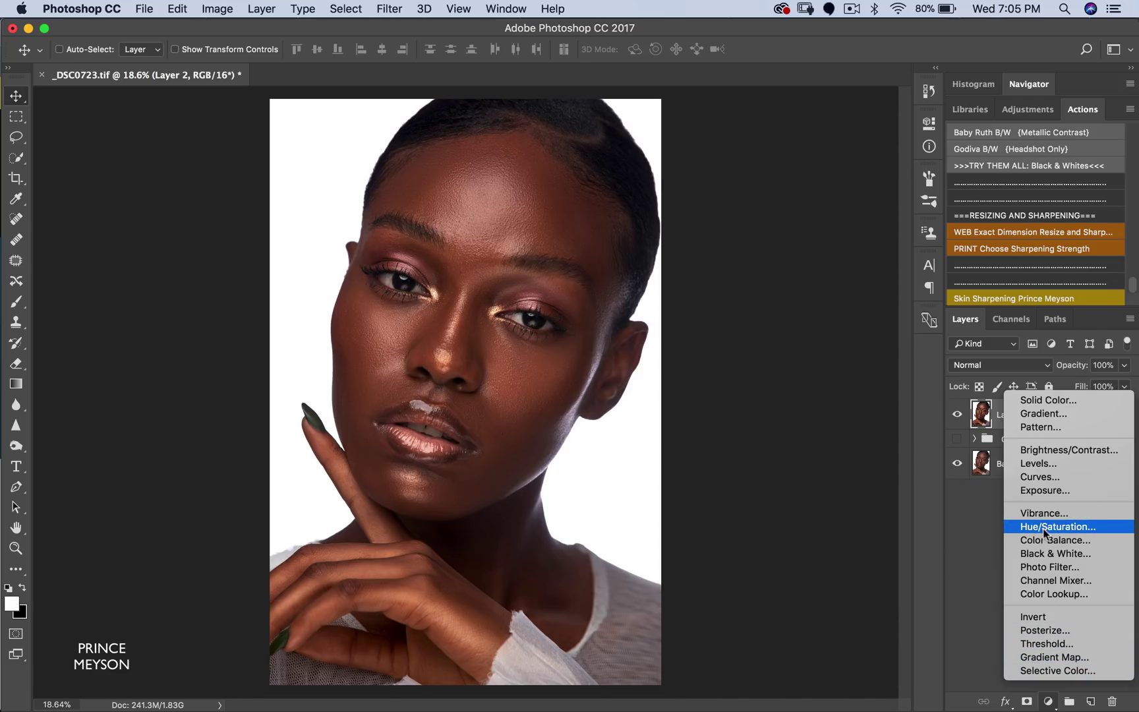
{"action": "left_click", "coordinate": [984, 555]}
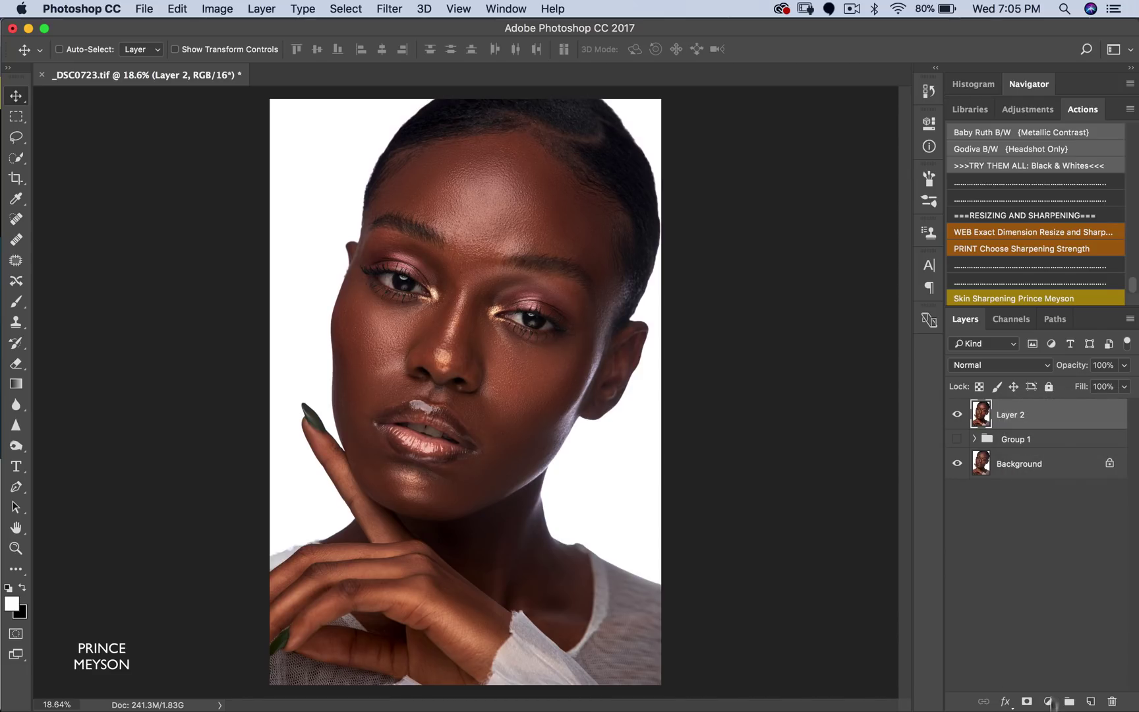
{"action": "left_click", "coordinate": [1047, 702]}
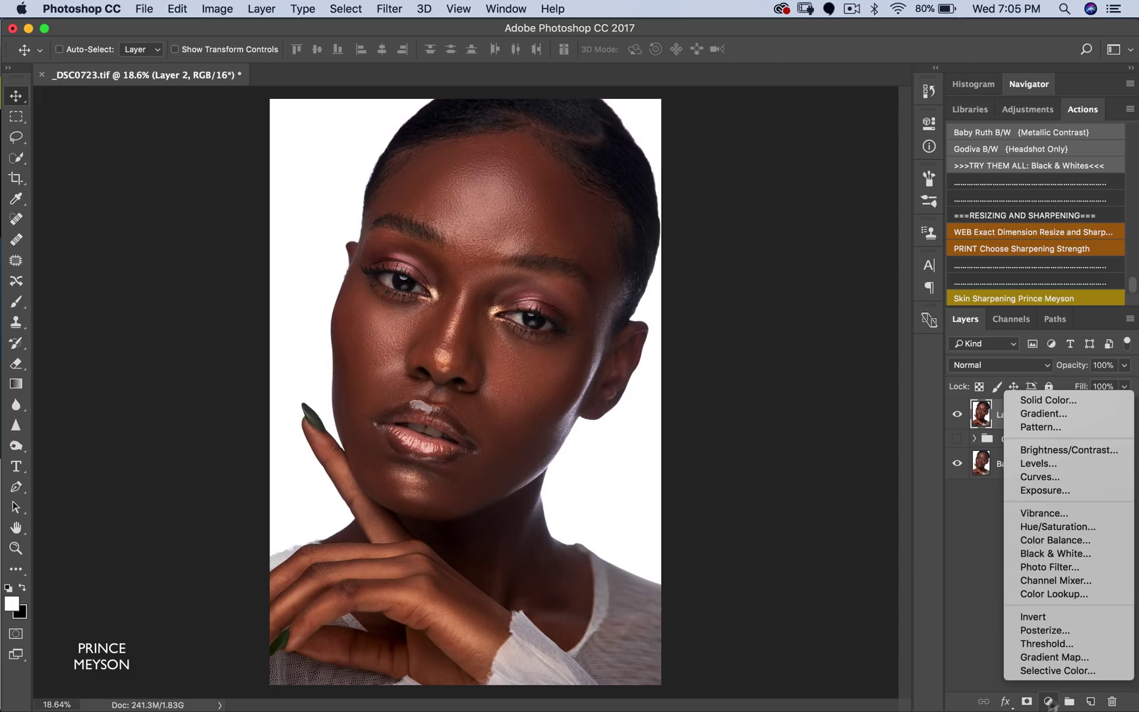
{"action": "left_click", "coordinate": [962, 563]}
Add a Hue/Saturation 3 adjustment layer from the Layer menu with Saturation lowered to -19
{"action": "left_click", "coordinate": [262, 9]}
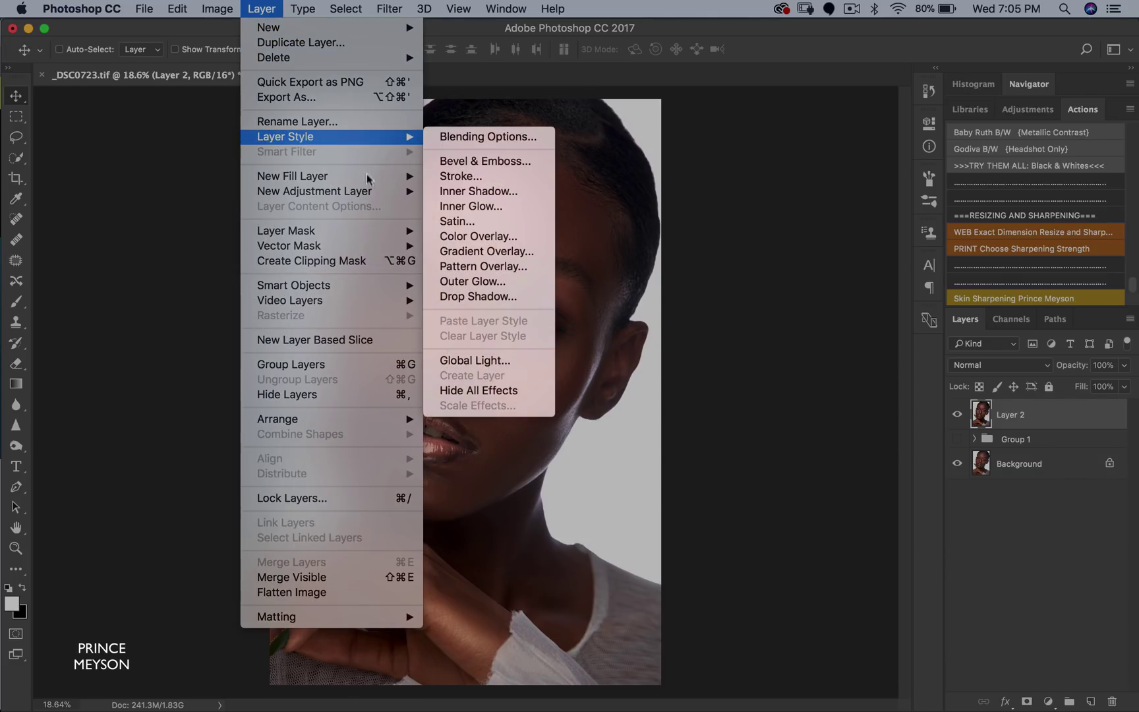
{"action": "mouse_move", "coordinate": [378, 193]}
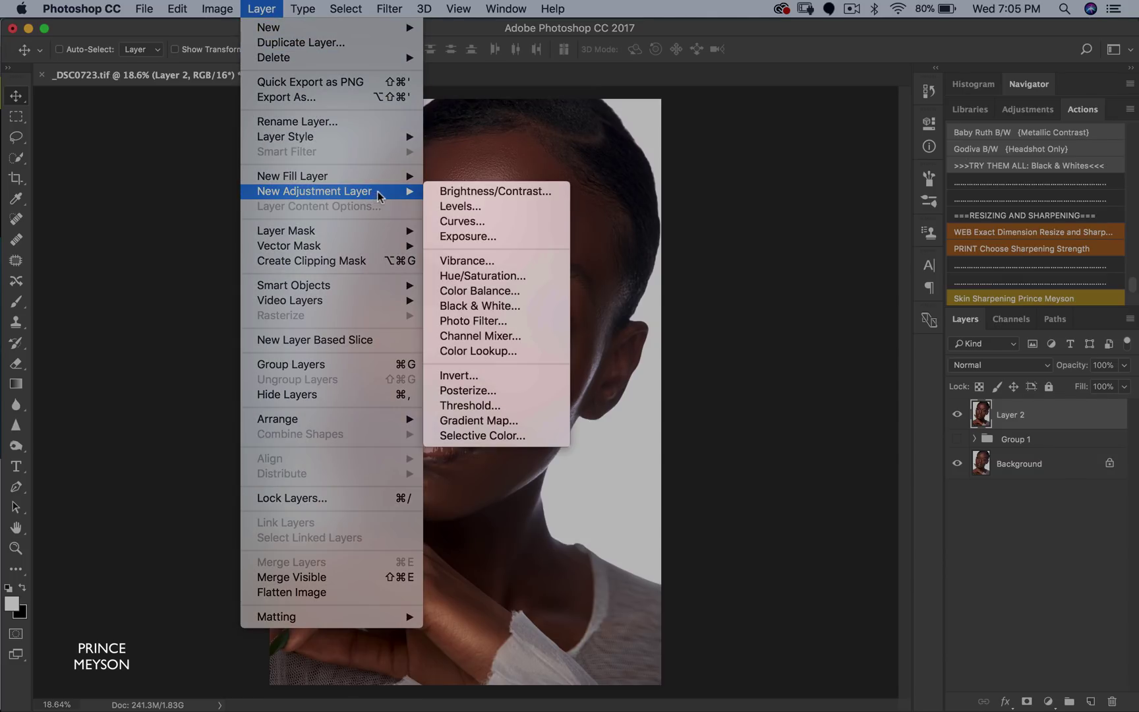
{"action": "left_click", "coordinate": [484, 276]}
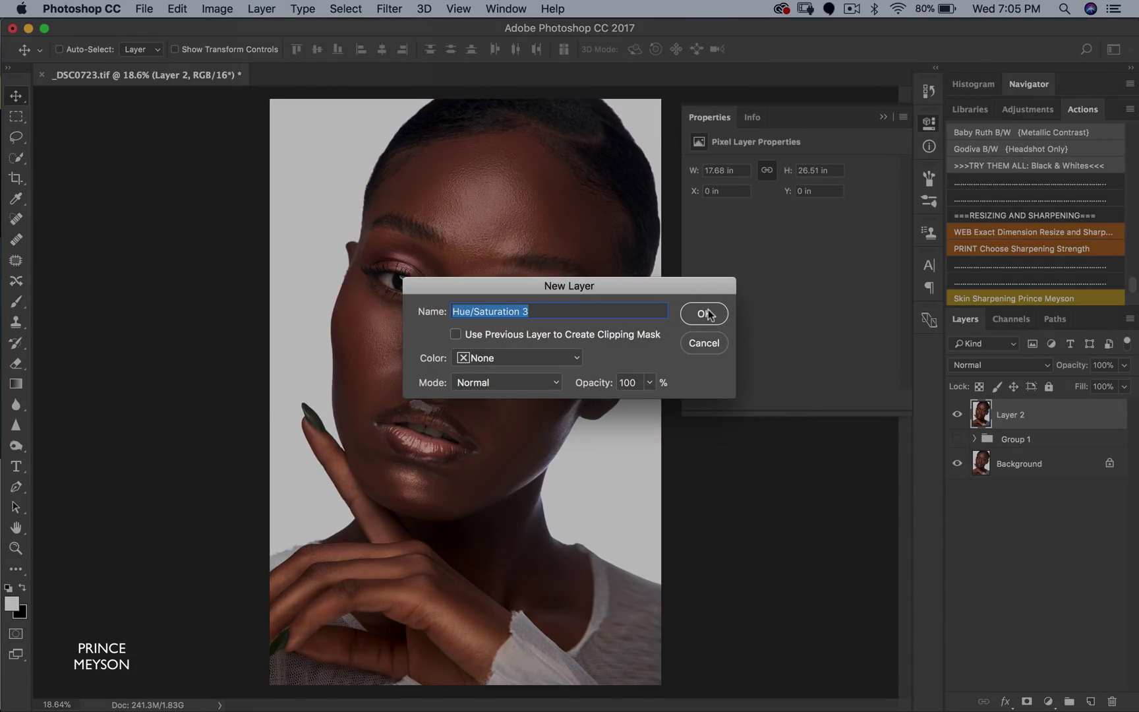
{"action": "left_click", "coordinate": [704, 314]}
{"action": "left_click_drag", "start_coordinate": [791, 255], "coordinate": [770, 257]}
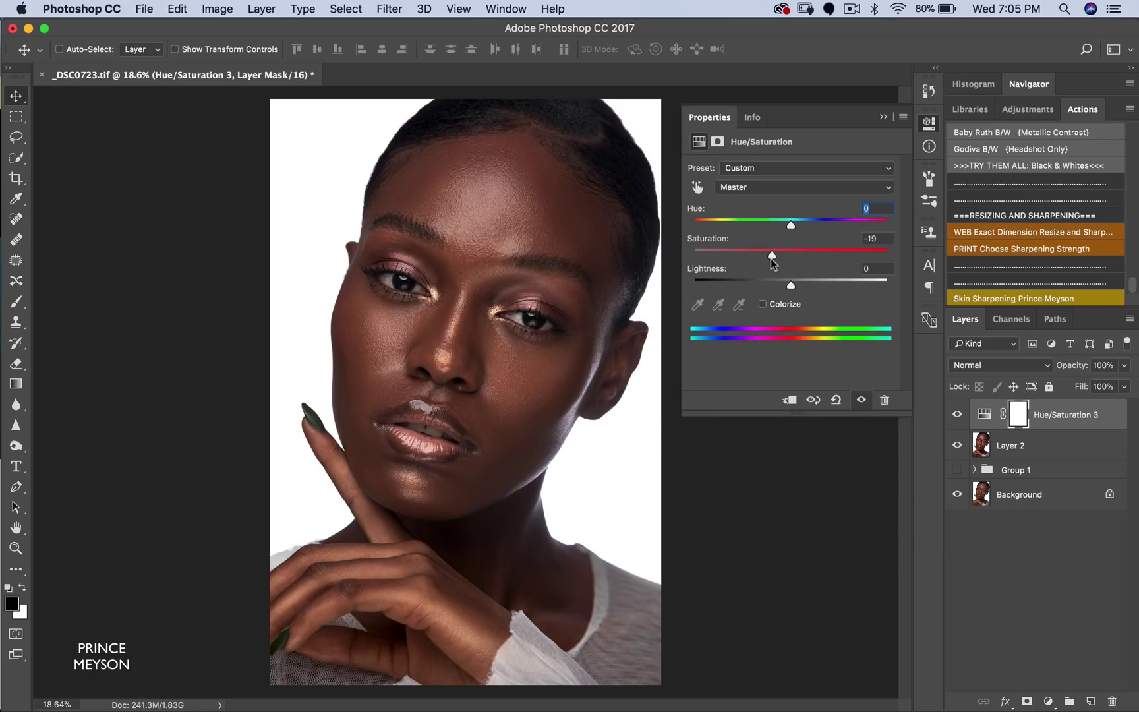
{"action": "left_click", "coordinate": [883, 117]}
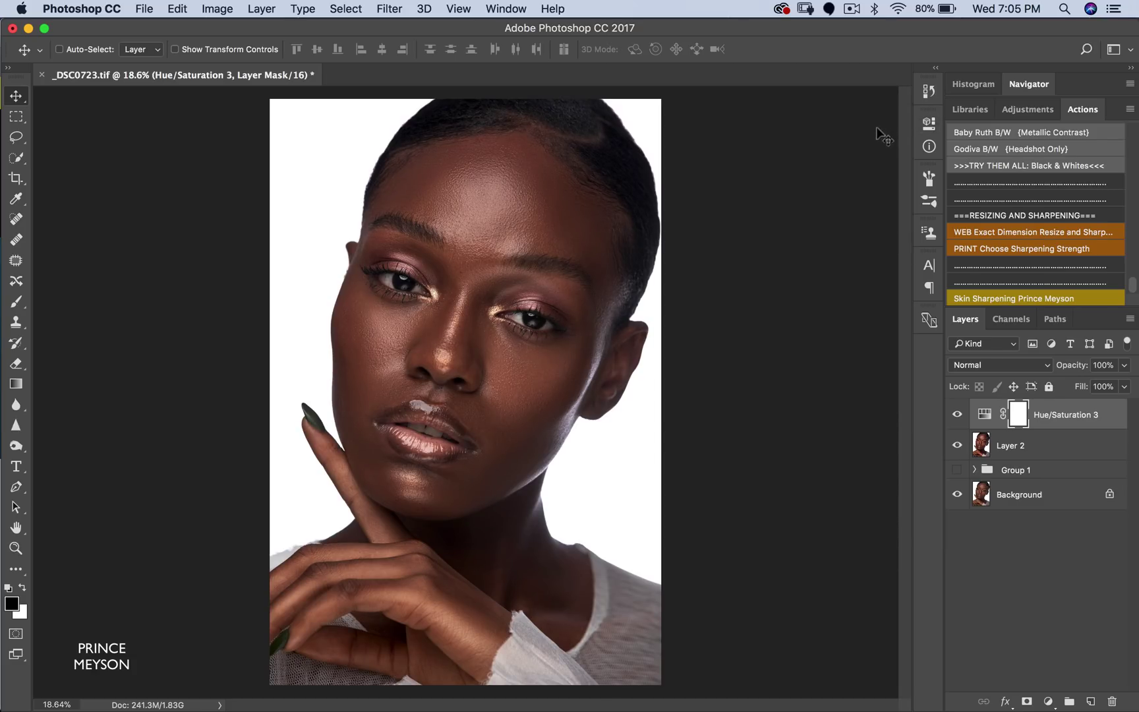
Add a Gradient Map adjustment layer and load the Color Harmonies 1 gradient presets in its editor
{"action": "left_click", "coordinate": [1049, 703]}
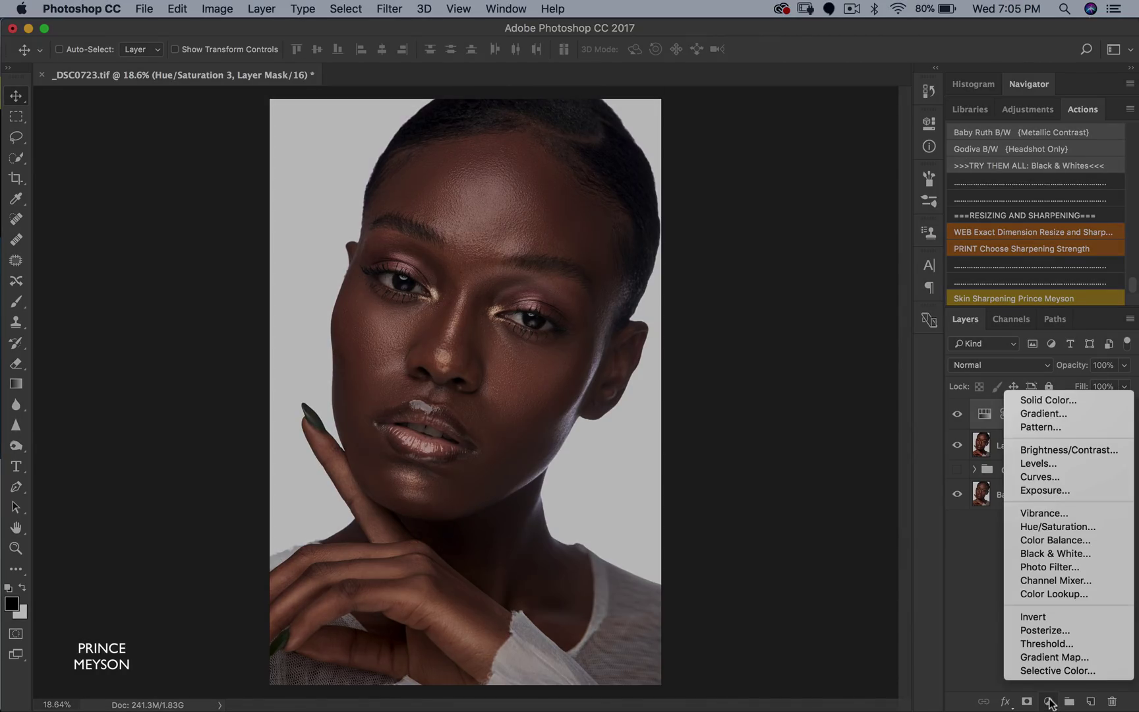
{"action": "left_click", "coordinate": [1051, 659]}
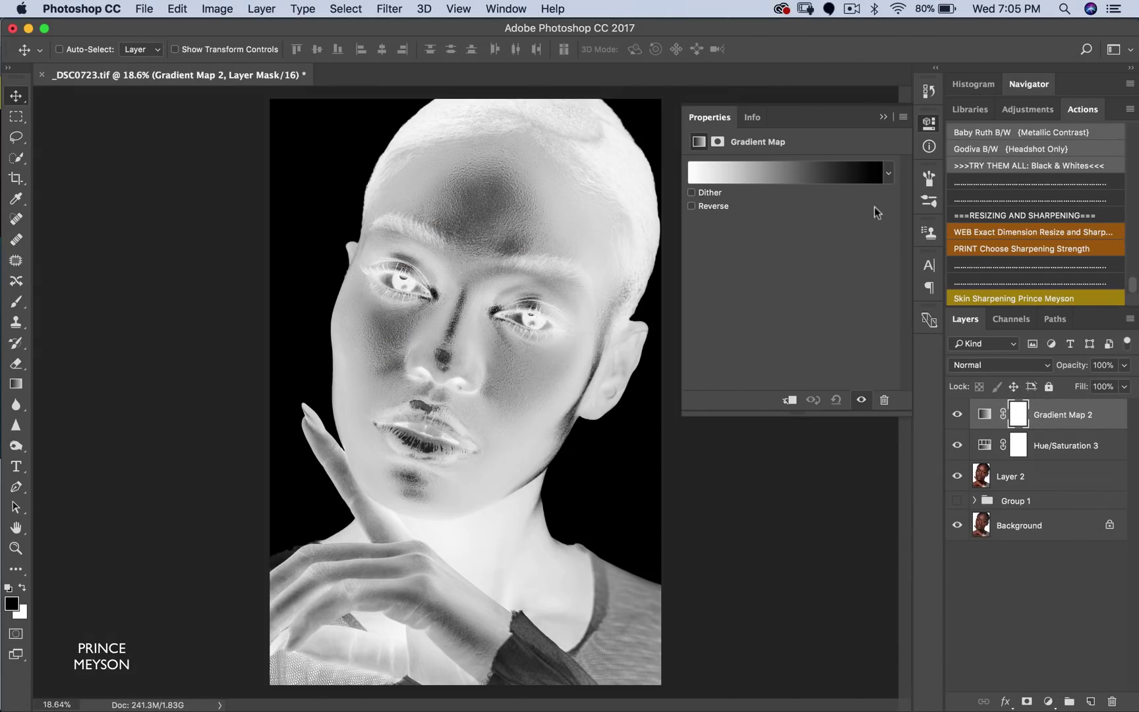
{"action": "left_click", "coordinate": [835, 182]}
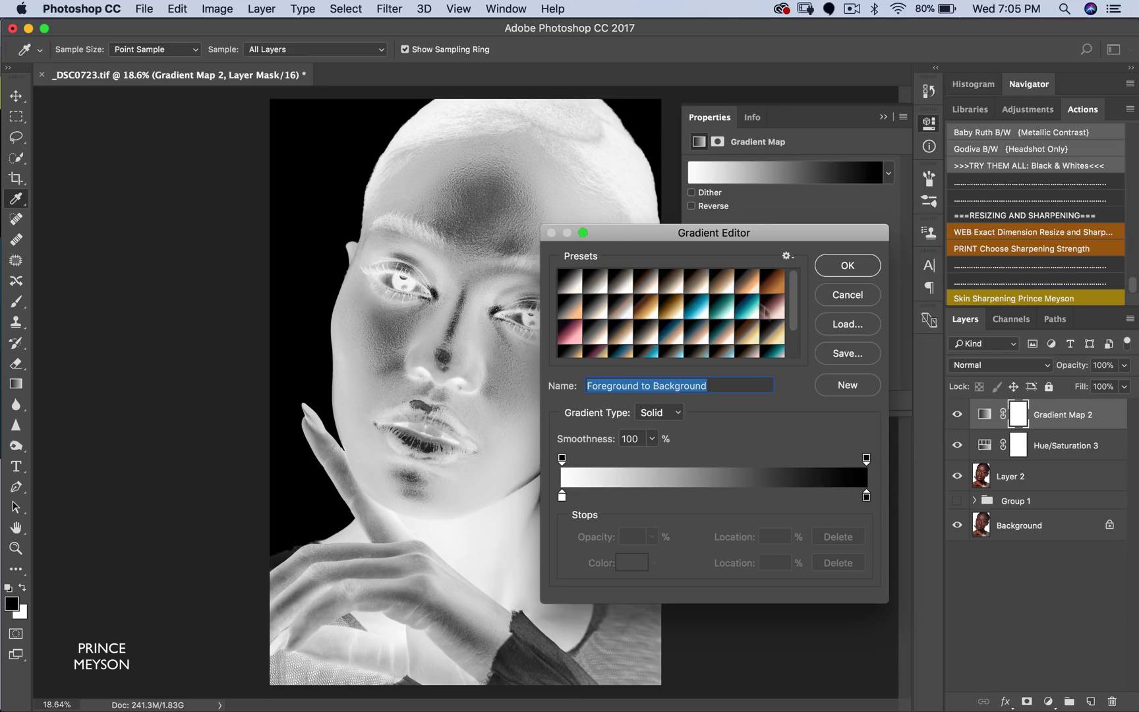
{"action": "left_click", "coordinate": [787, 257]}
{"action": "left_click", "coordinate": [837, 390]}
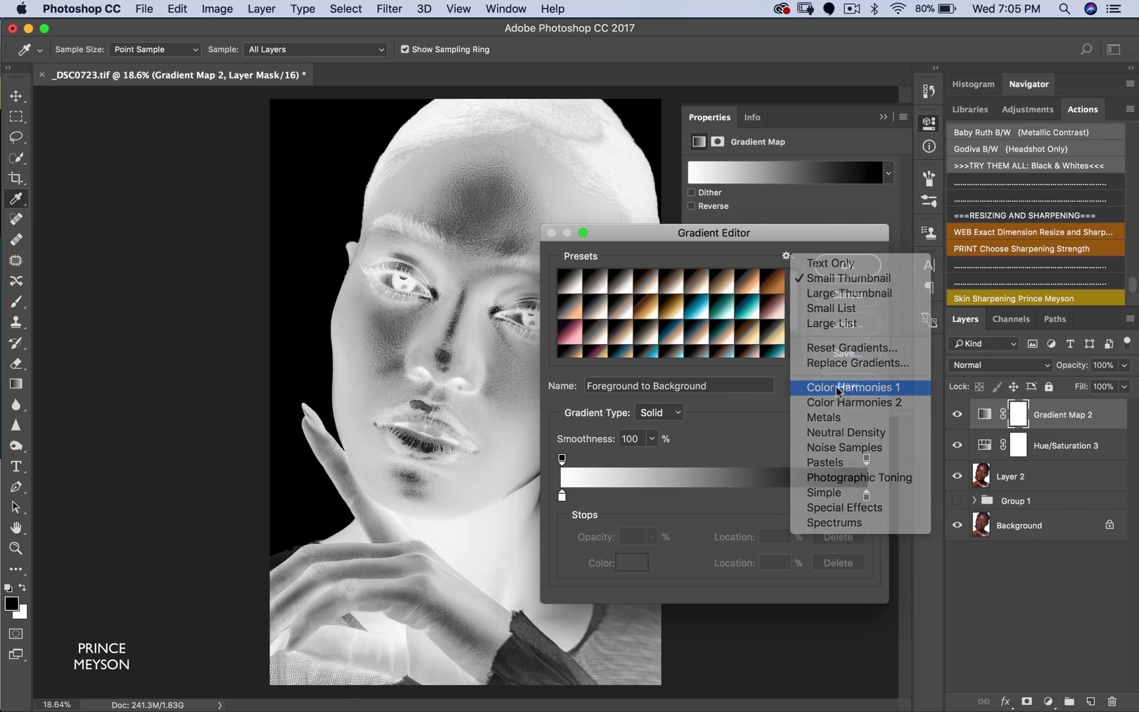
{"action": "left_click", "coordinate": [711, 258]}
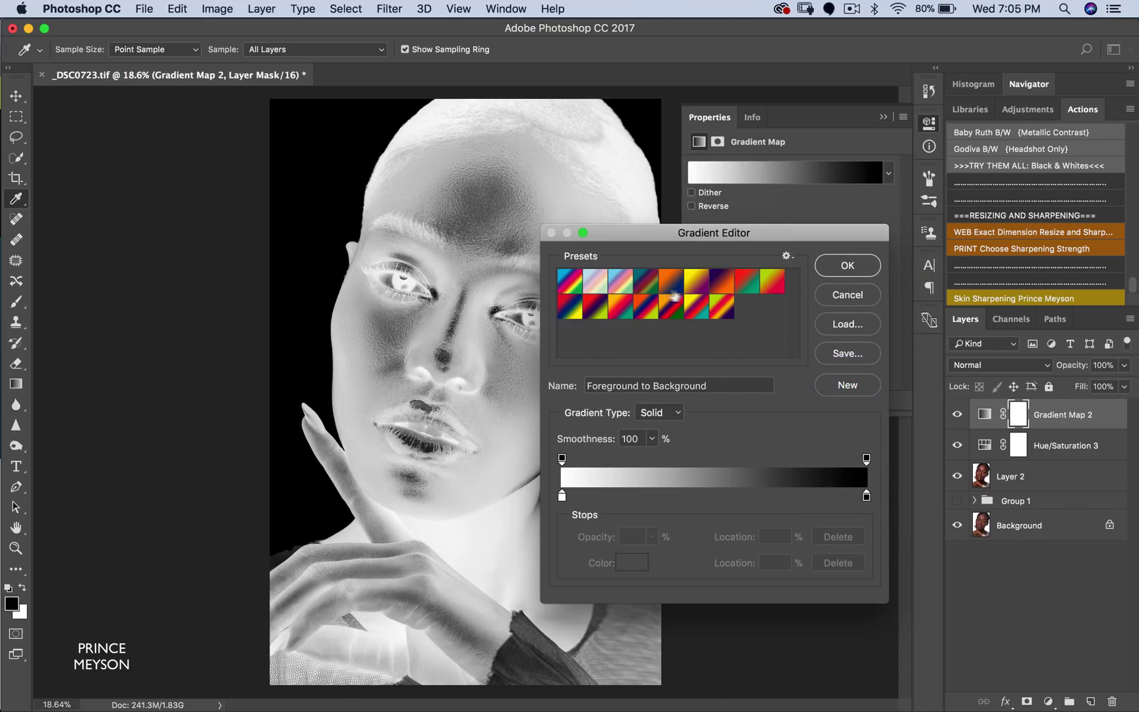
Replace the presets with Photographic Toning and apply the Gold gradient to the map
{"action": "left_click", "coordinate": [788, 256]}
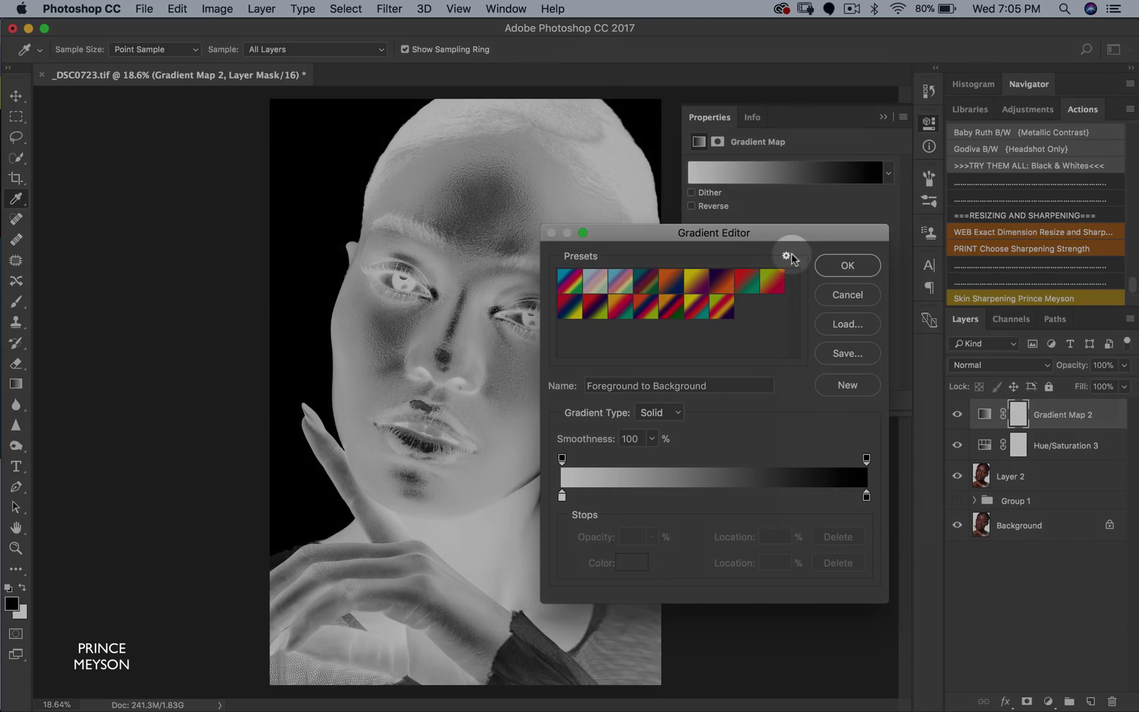
{"action": "left_click", "coordinate": [788, 256]}
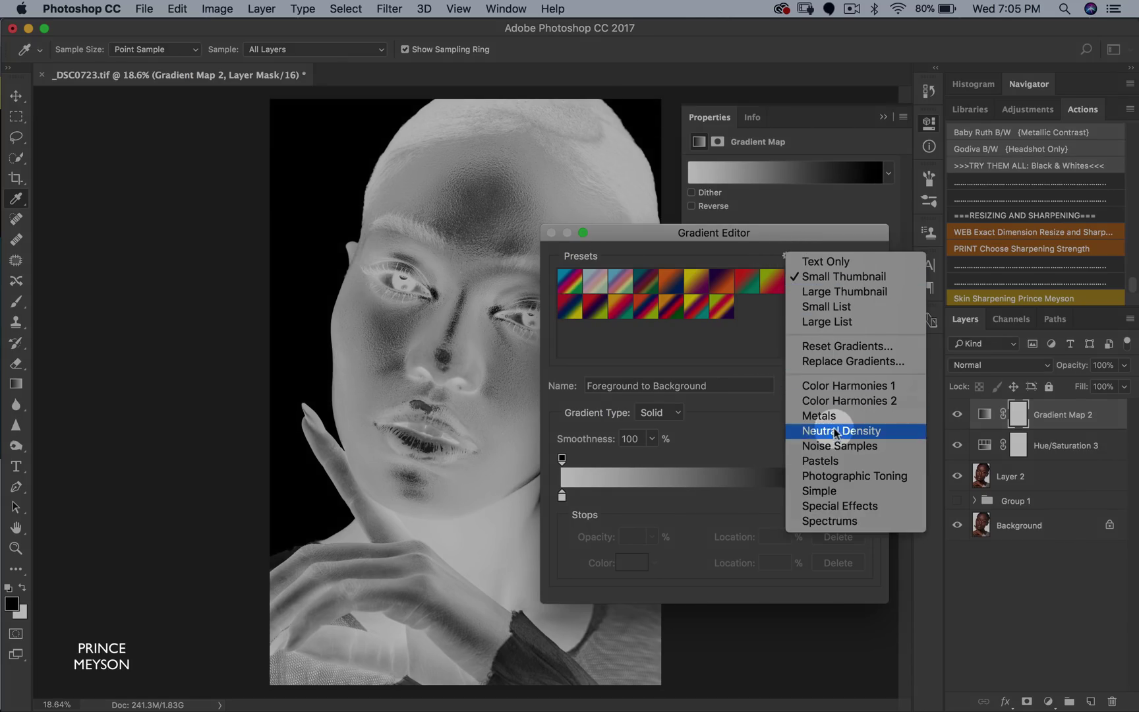
{"action": "left_click", "coordinate": [839, 475]}
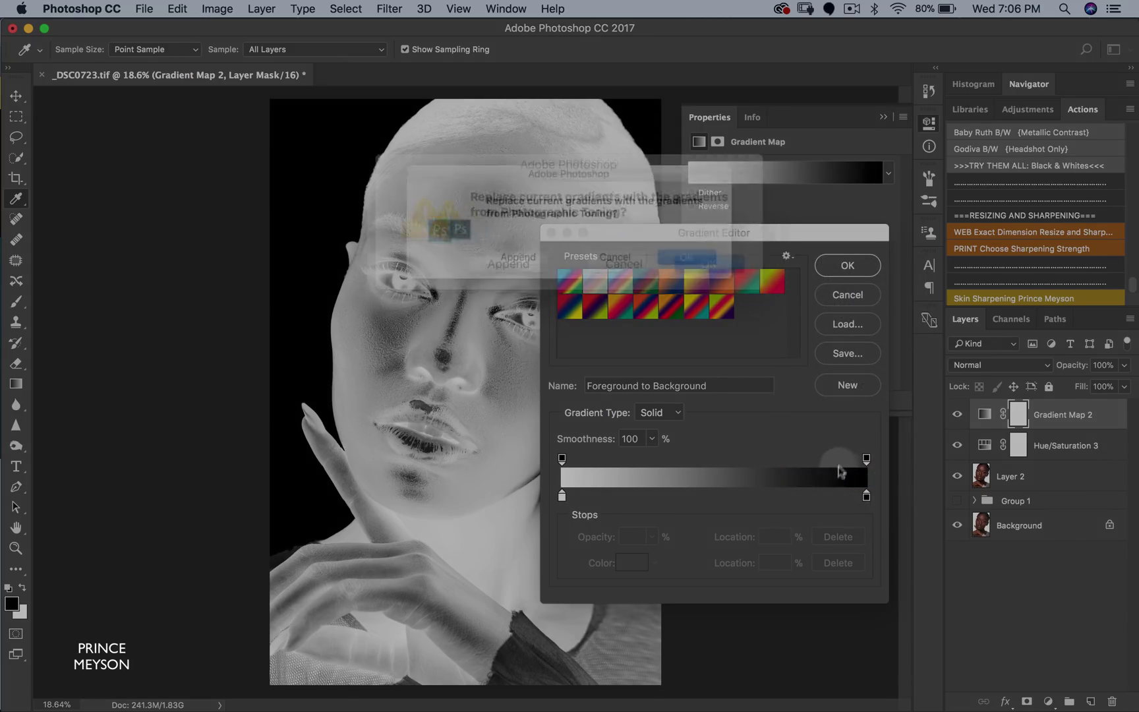
{"action": "left_click", "coordinate": [683, 257]}
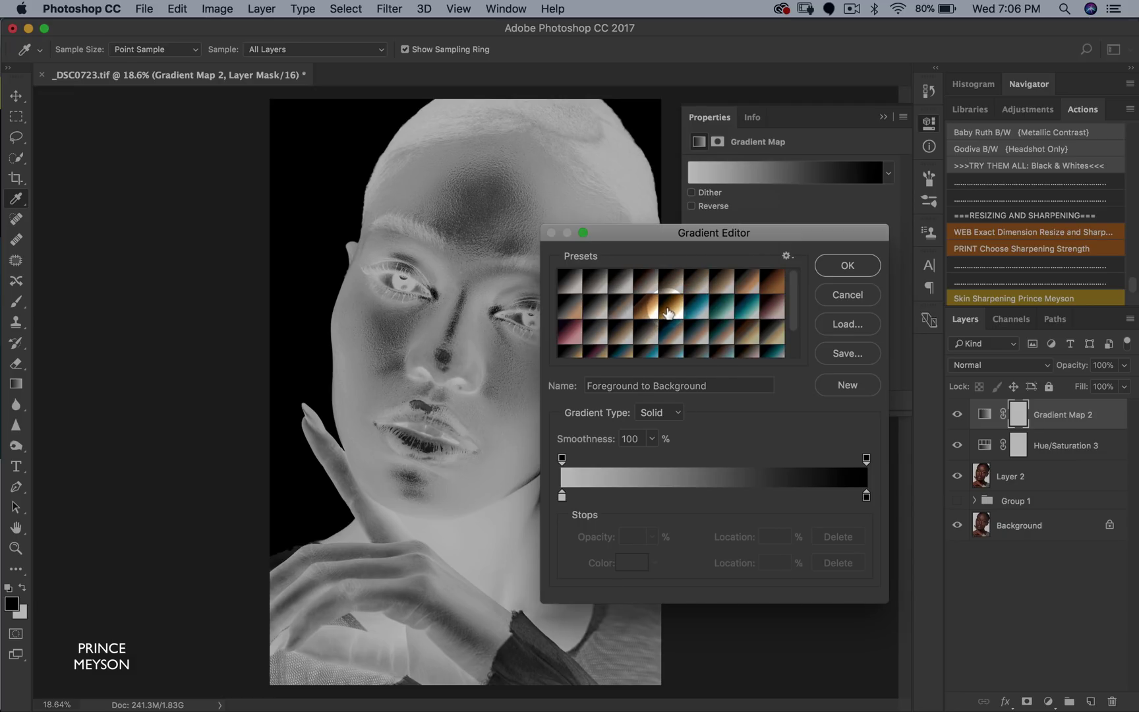
{"action": "left_click", "coordinate": [667, 313]}
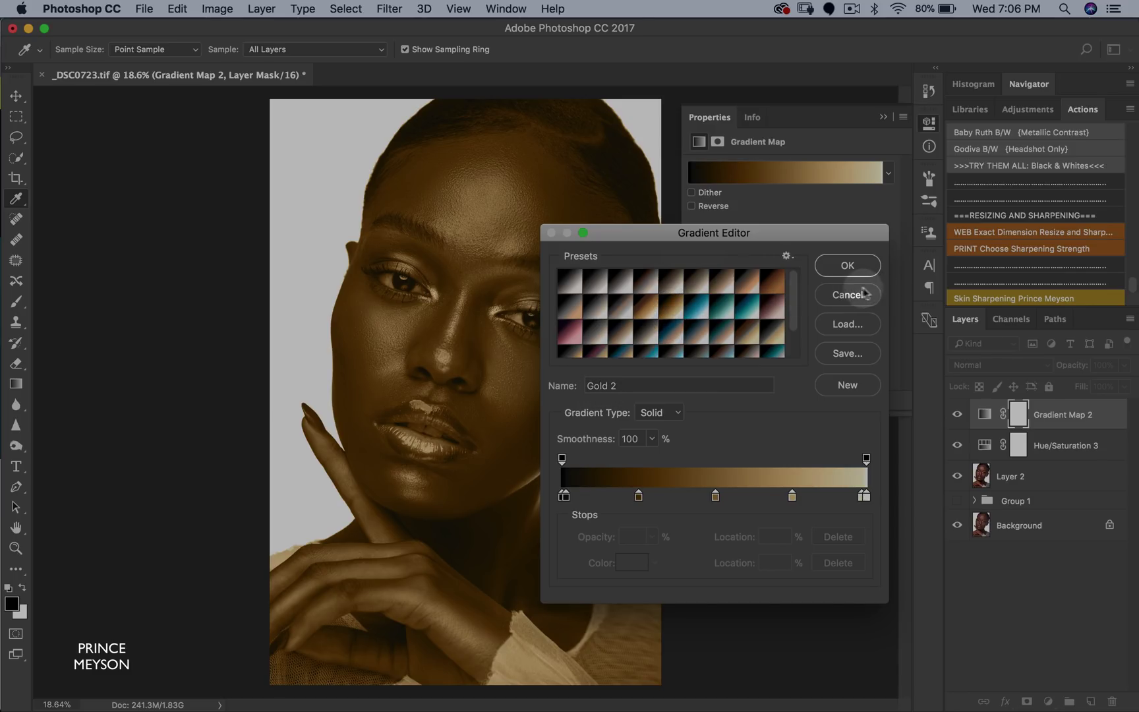
{"action": "left_click", "coordinate": [832, 269]}
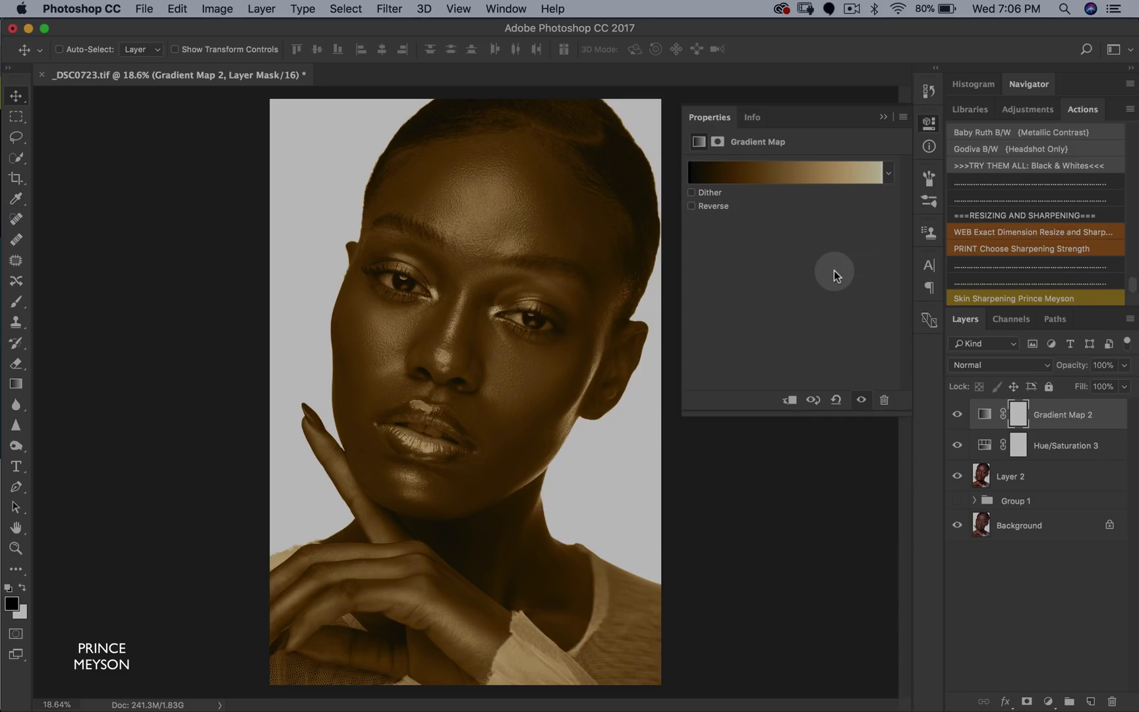
Set Gradient Map 2 to Soft Light blending and reduce its opacity
{"action": "left_click", "coordinate": [883, 117]}
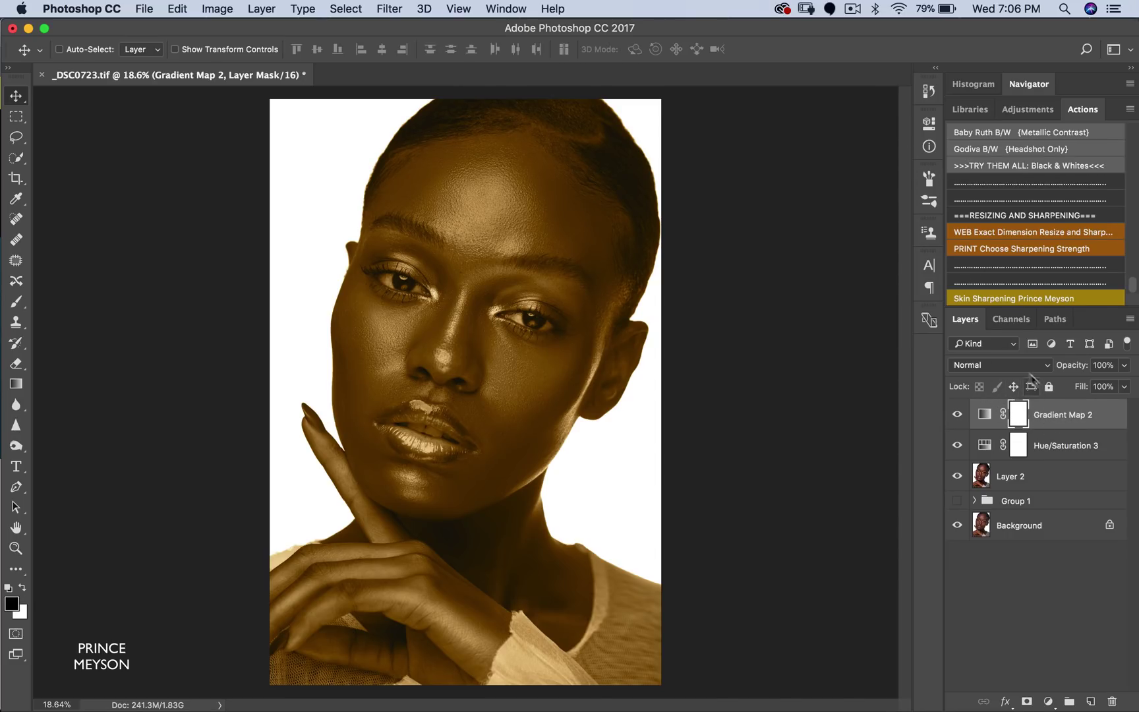
{"action": "left_click_drag", "start_coordinate": [999, 365], "coordinate": [979, 545]}
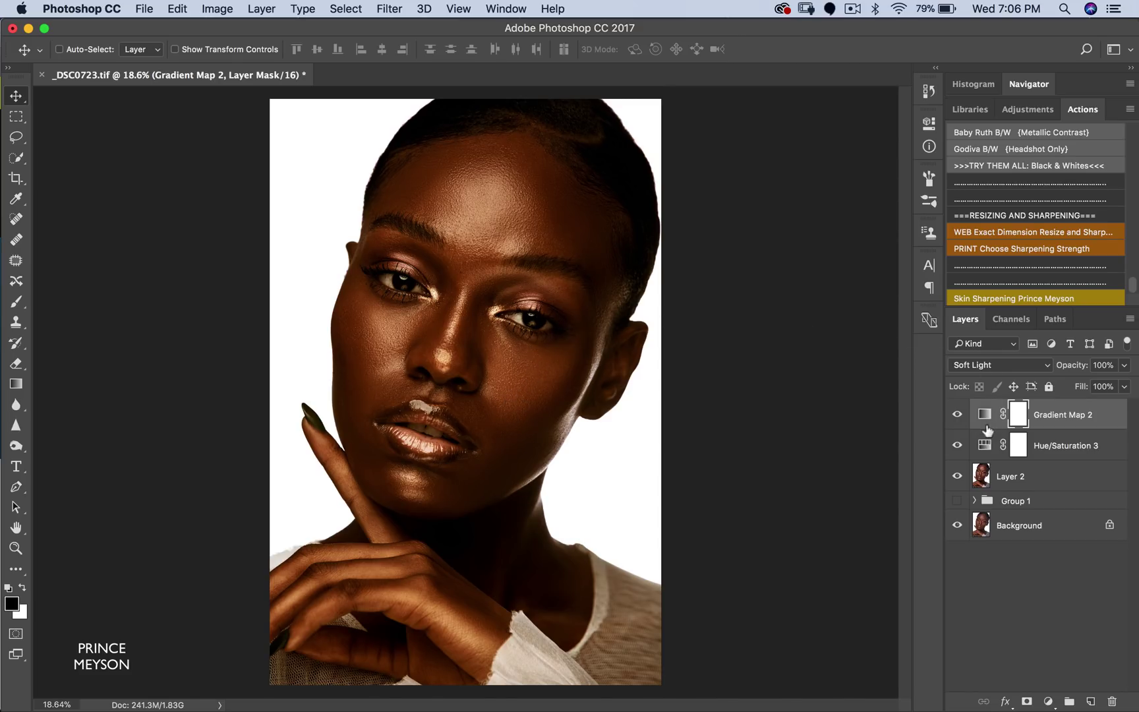
{"action": "left_click", "coordinate": [1117, 367]}
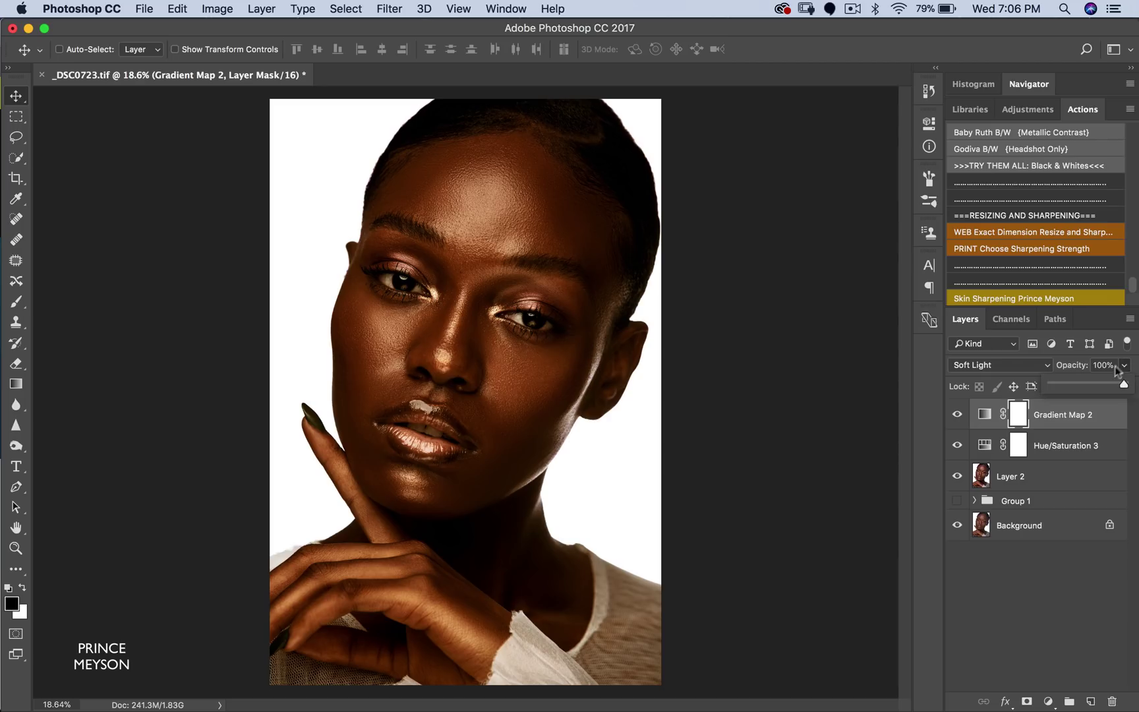
{"action": "left_click_drag", "start_coordinate": [1117, 369], "coordinate": [1078, 386]}
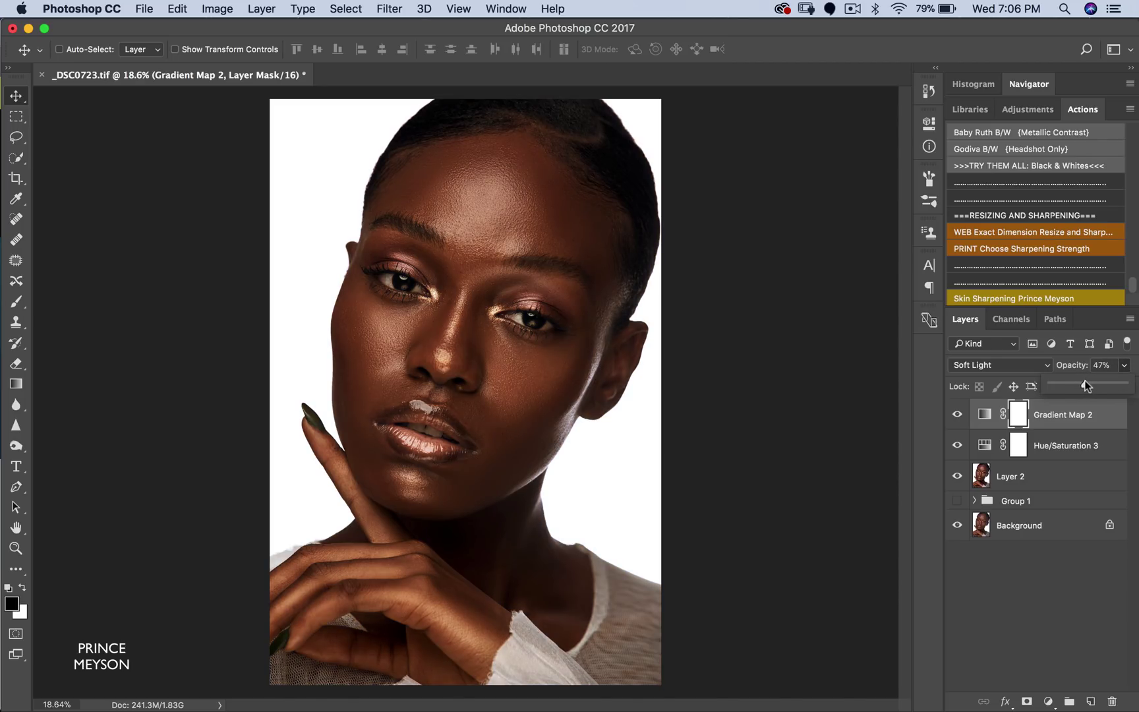
Toggle Gradient Map 2 off and on to compare, fine-tune its fill, and select its layer mask
{"action": "left_click", "coordinate": [1094, 422]}
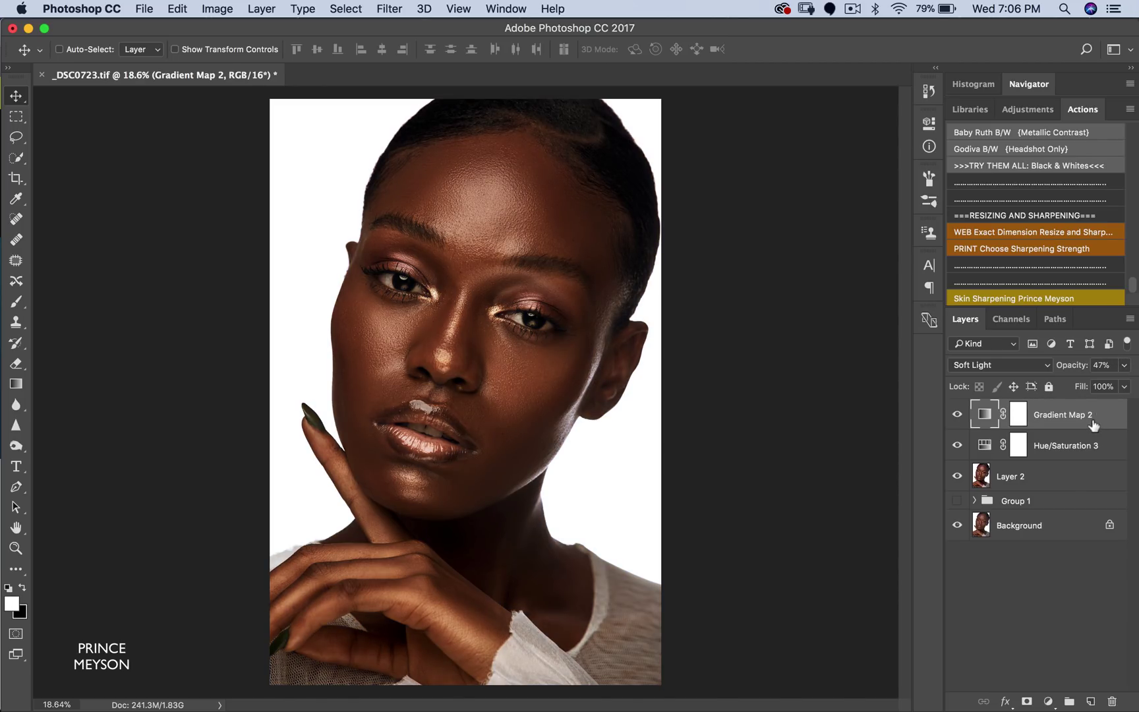
{"action": "left_click", "coordinate": [959, 416]}
{"action": "left_click", "coordinate": [959, 417]}
{"action": "left_click_drag", "start_coordinate": [1124, 387], "coordinate": [1080, 408]}
{"action": "left_click", "coordinate": [1019, 421]}
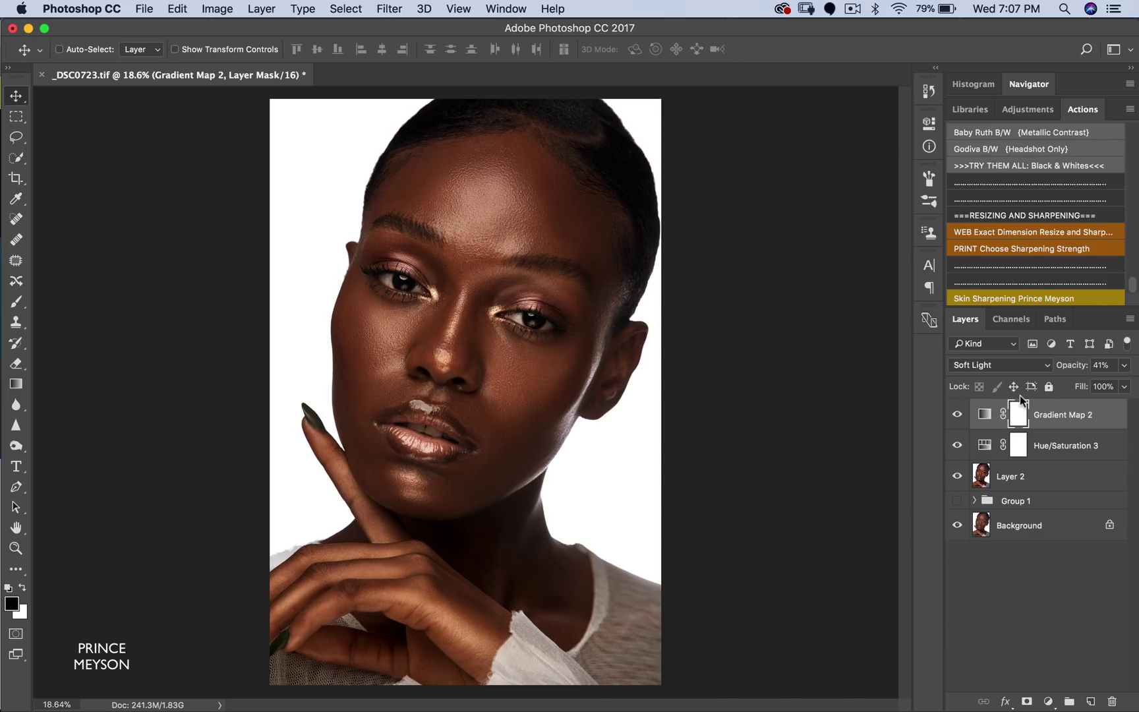
Select the Brush Tool with a soft 0% hardness tip and a black foreground colour
{"action": "left_click", "coordinate": [16, 301]}
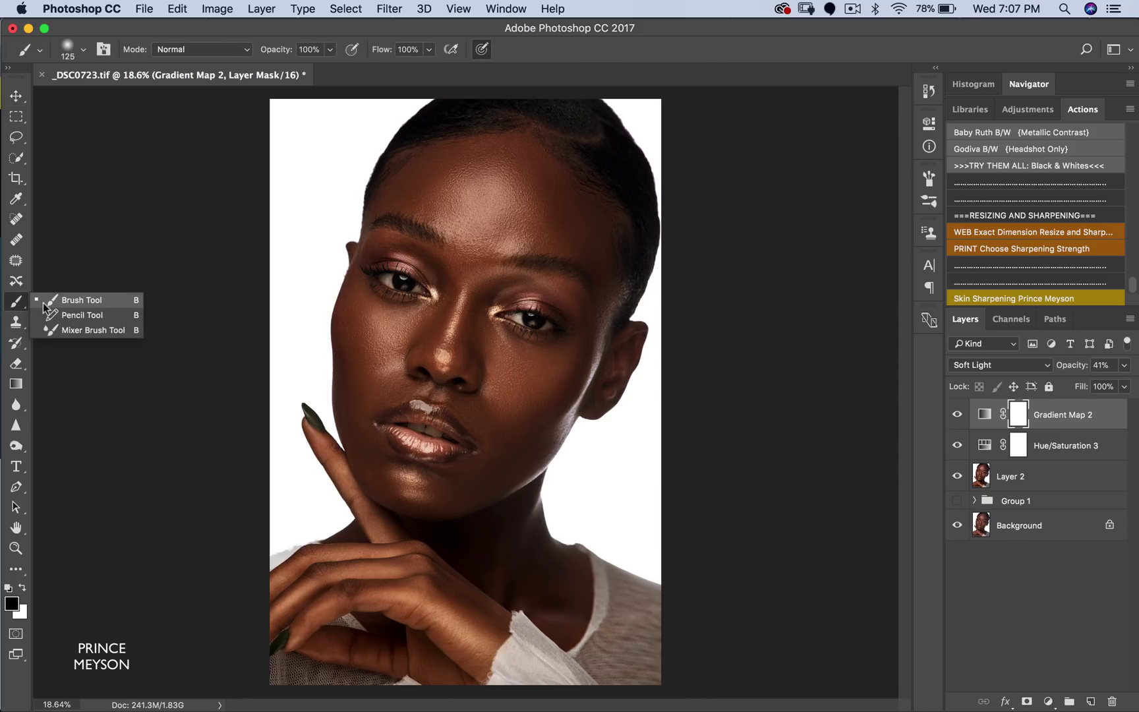
{"action": "left_click", "coordinate": [43, 305]}
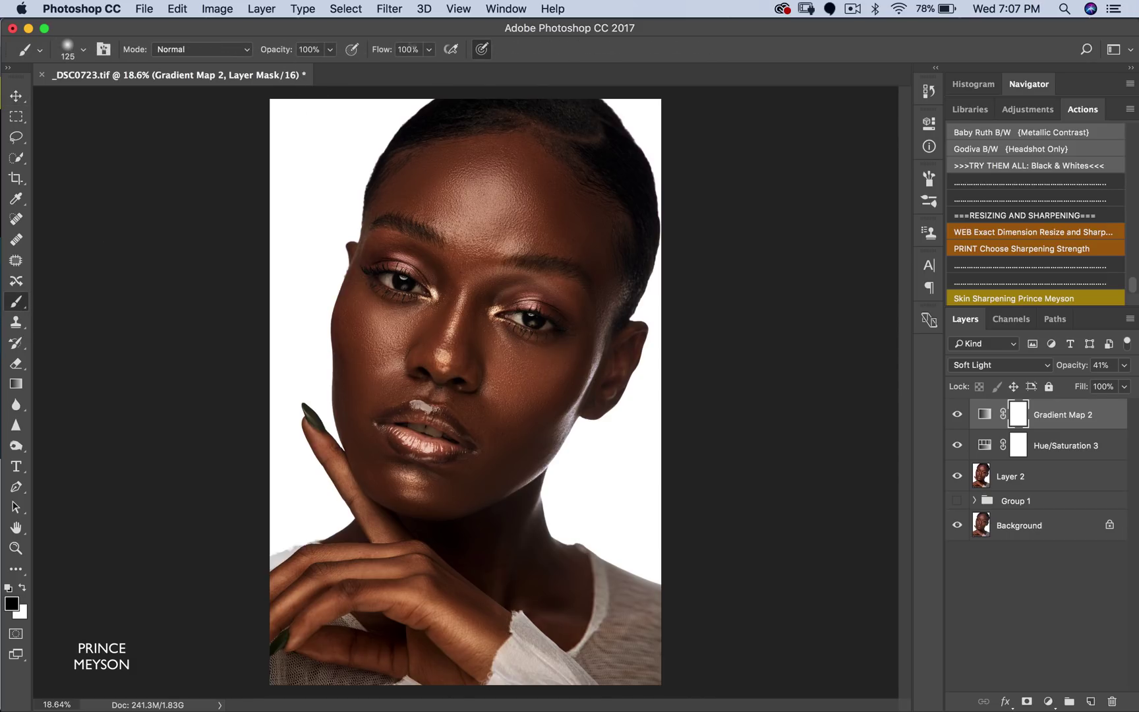
{"action": "left_click", "coordinate": [83, 51]}
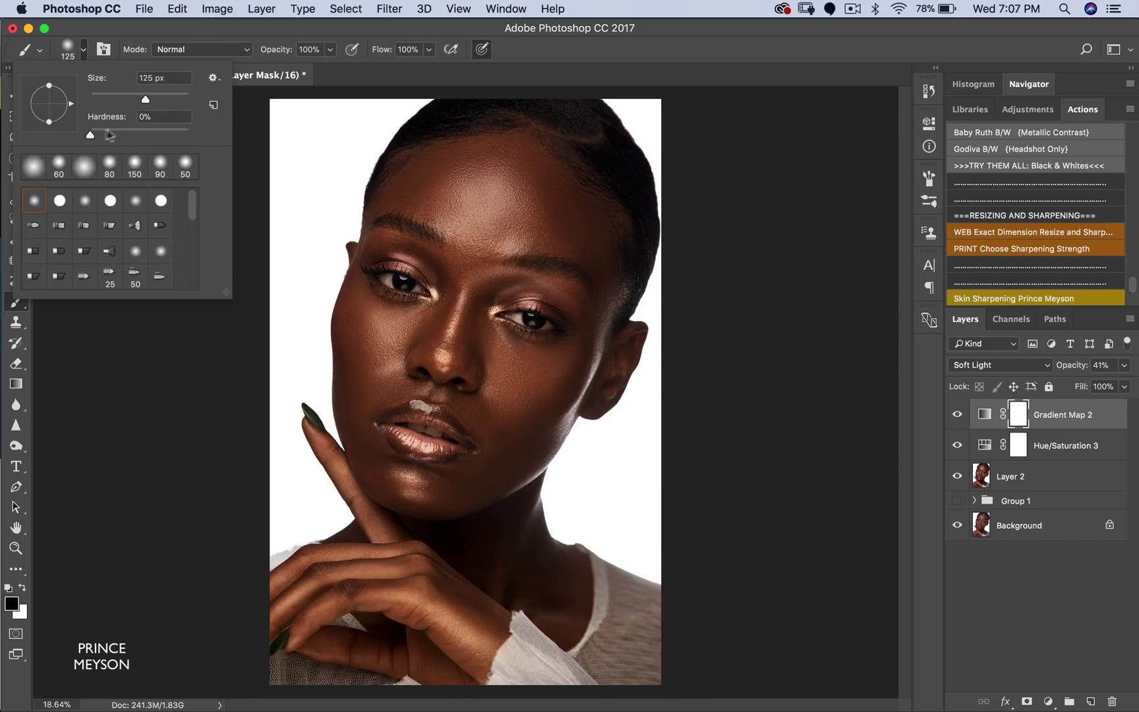
{"action": "left_click", "coordinate": [546, 48]}
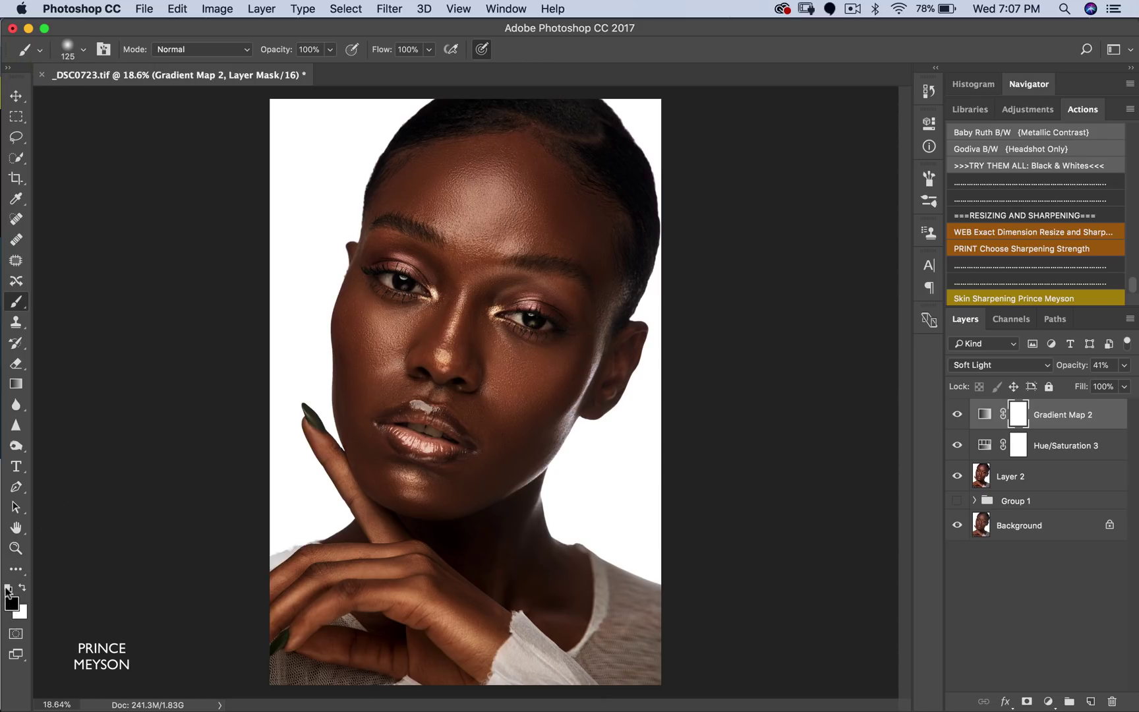
{"action": "left_click", "coordinate": [22, 587]}
{"action": "left_click", "coordinate": [23, 587]}
Zoom in and paint the mask under the eyes with a 100 px brush, then zoom back out
{"action": "key", "text": "z"}
{"action": "left_click_drag", "start_coordinate": [551, 335], "coordinate": [551, 334]}
{"action": "key", "text": "bracketleft"}
{"action": "key", "text": "bracketleft"}
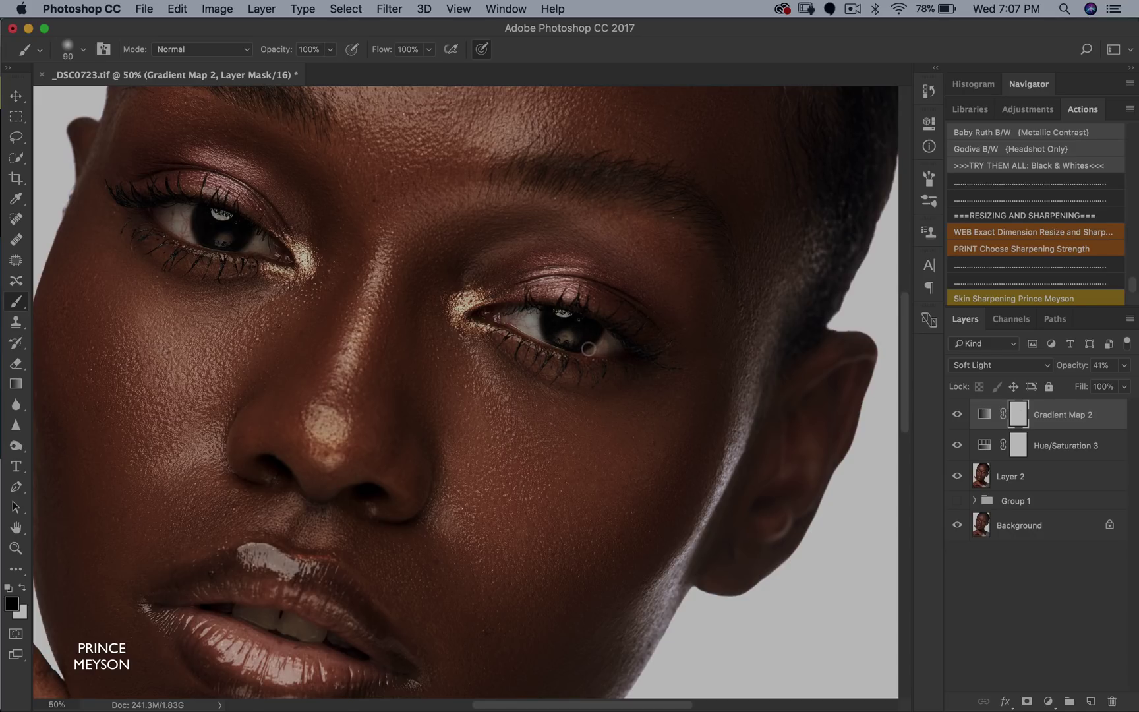
{"action": "key", "text": "bracketright"}
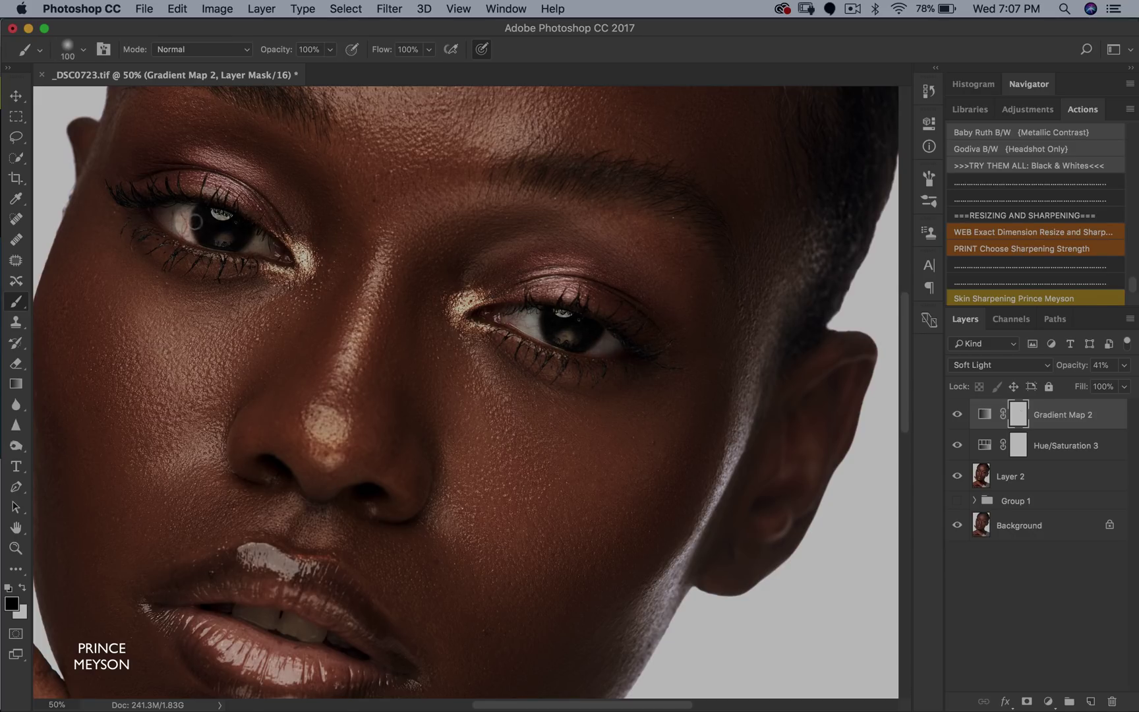
{"action": "mouse_move", "coordinate": [212, 250]}
{"action": "left_mouse_down"}
{"action": "mouse_move", "coordinate": [272, 260]}
{"action": "mouse_move", "coordinate": [258, 251]}
{"action": "mouse_move", "coordinate": [263, 262]}
{"action": "left_mouse_up"}
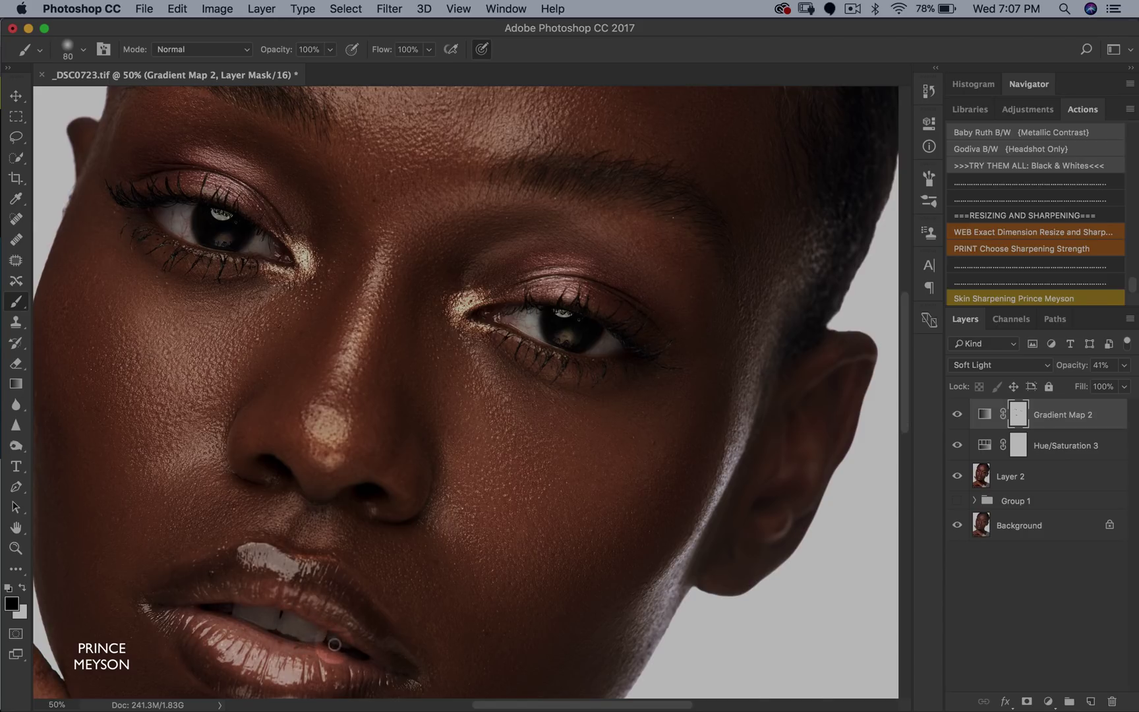
{"action": "key", "text": "bracketleft"}
{"action": "key", "text": "bracketleft"}
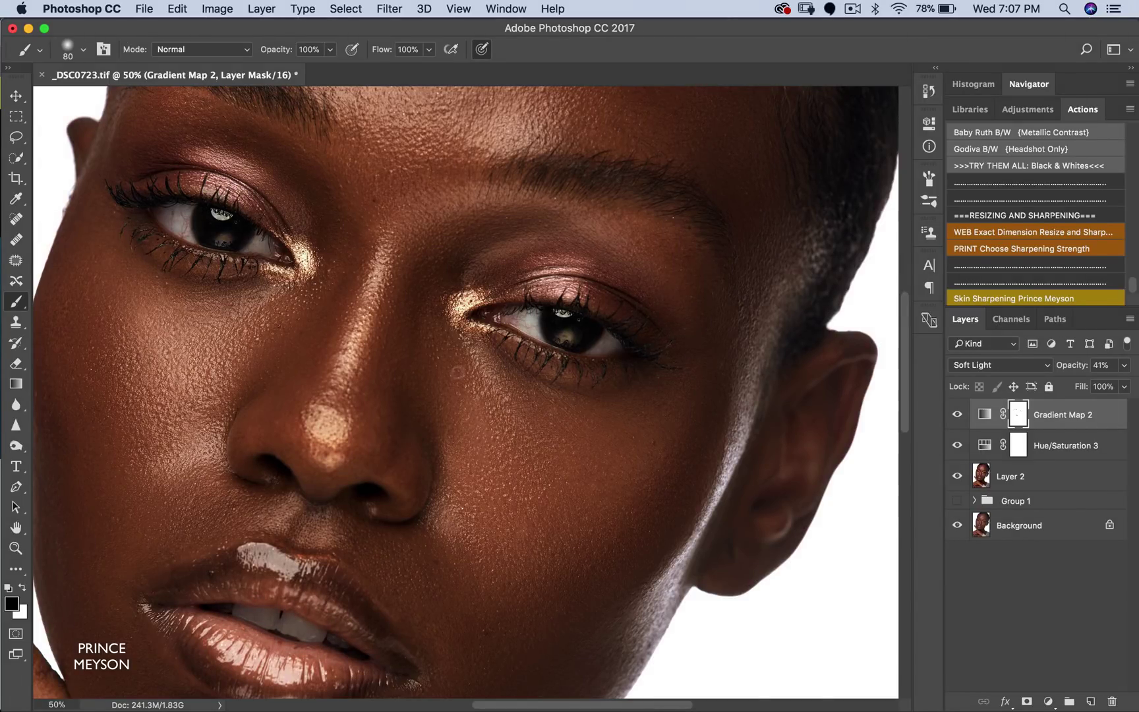
{"action": "key", "text": "z"}
{"action": "left_click", "coordinate": [472, 427], "text": "alt"}
{"action": "left_click", "coordinate": [472, 428], "text": "alt"}
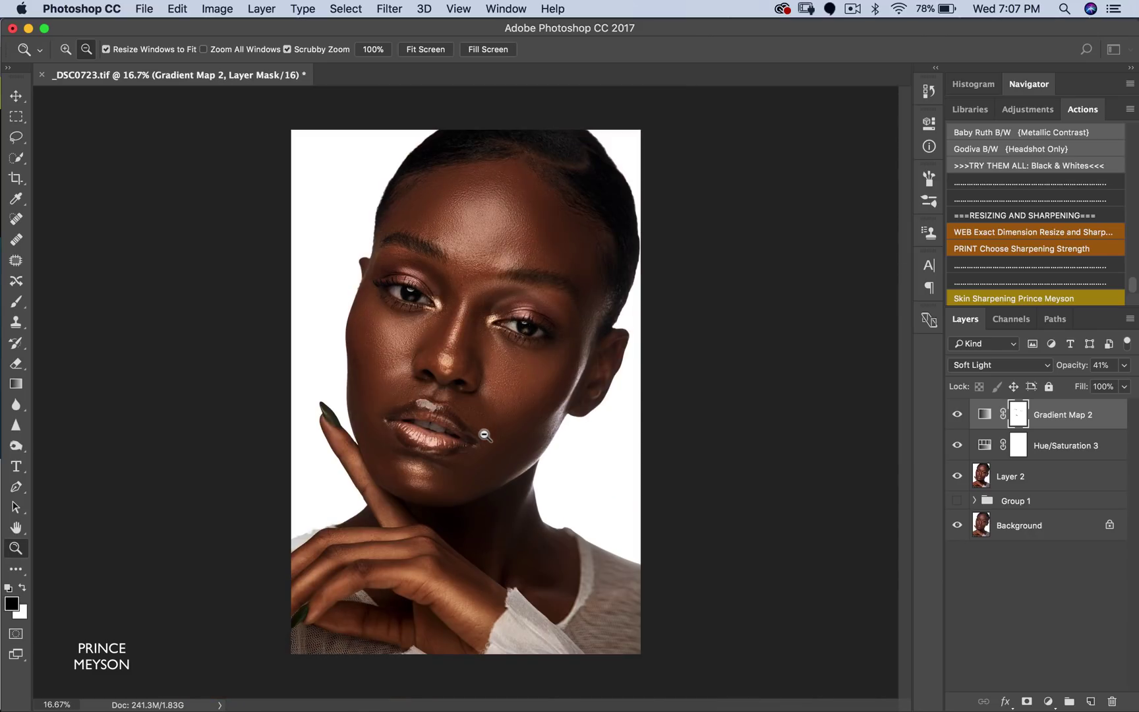
Select Hue/Saturation 3 with Gradient Map 2, group them with Cmd+G, and rename the group 'Golden Skin'
{"action": "left_click", "coordinate": [481, 453]}
{"action": "key", "text": "b"}
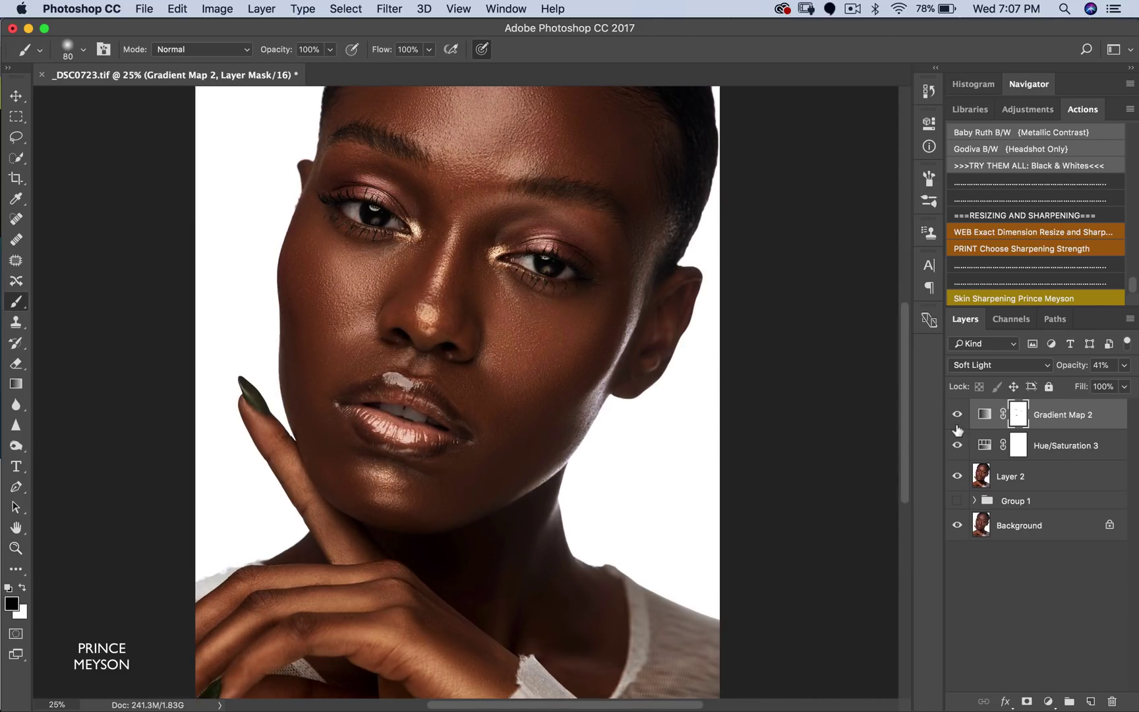
{"action": "left_click", "coordinate": [1045, 448], "text": "shift"}
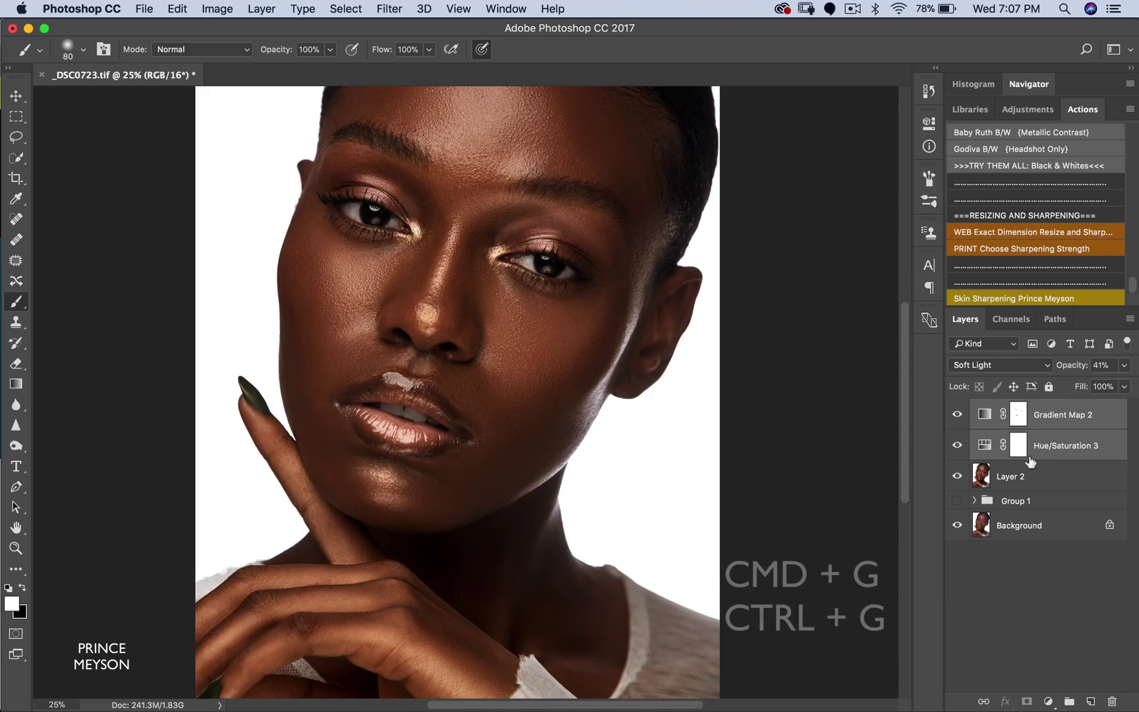
{"action": "key", "text": "super+g"}
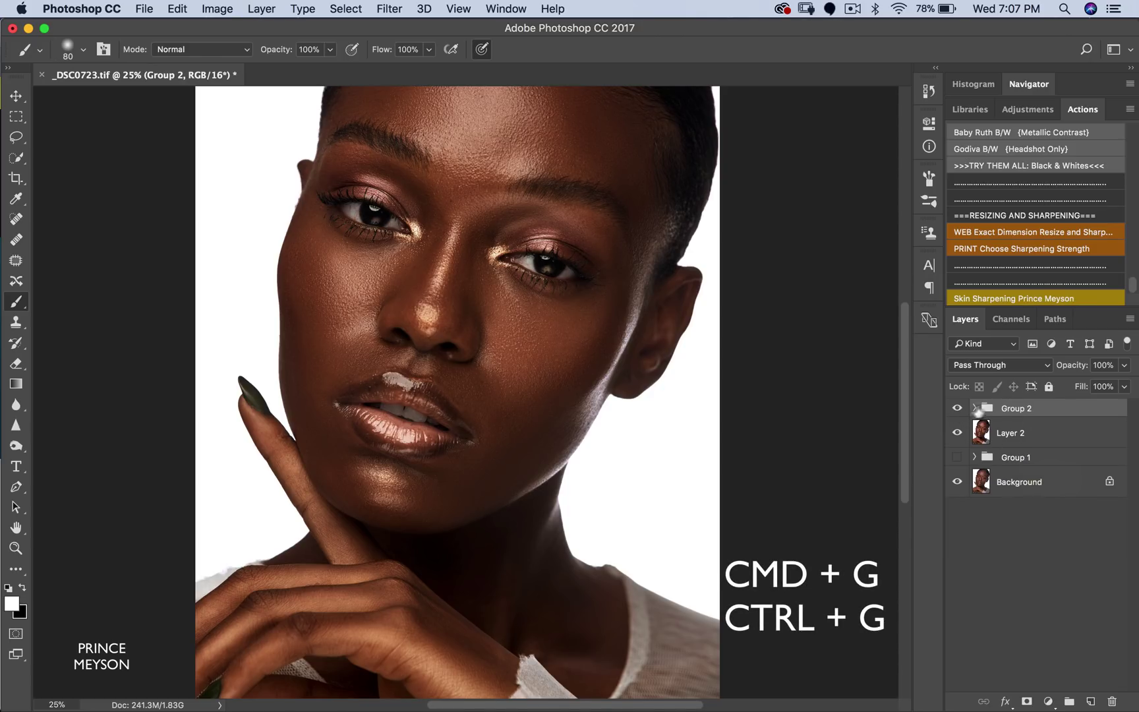
{"action": "double_click", "coordinate": [1010, 409]}
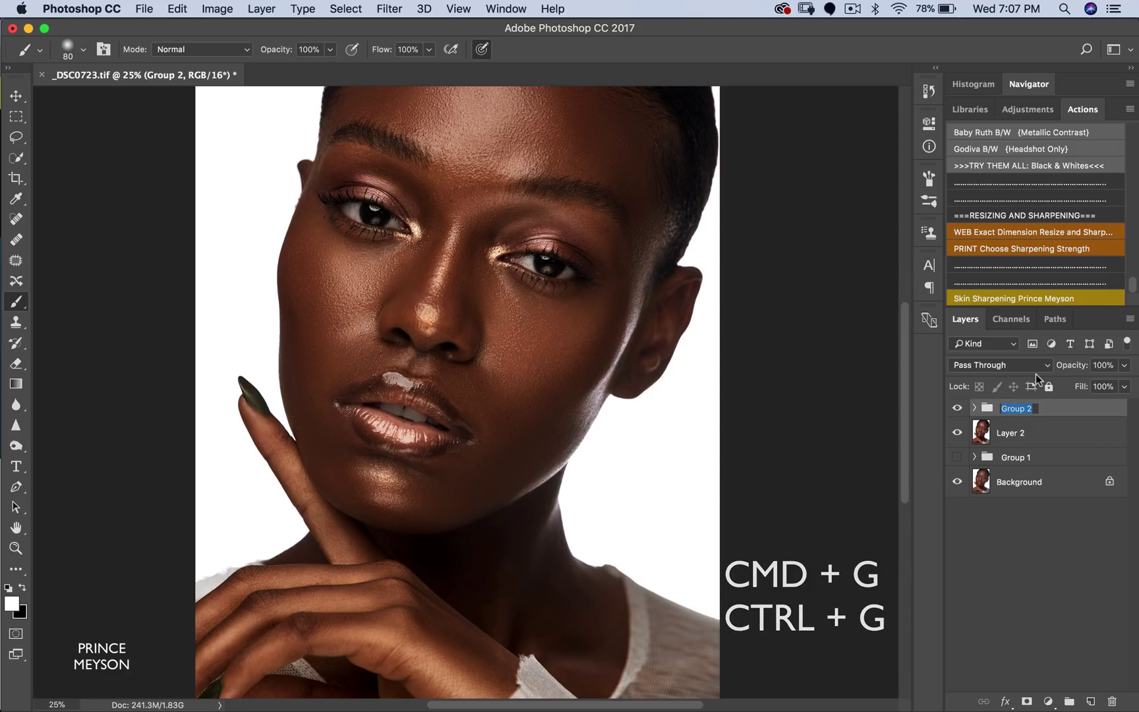
{"action": "type", "text": "Golden "}
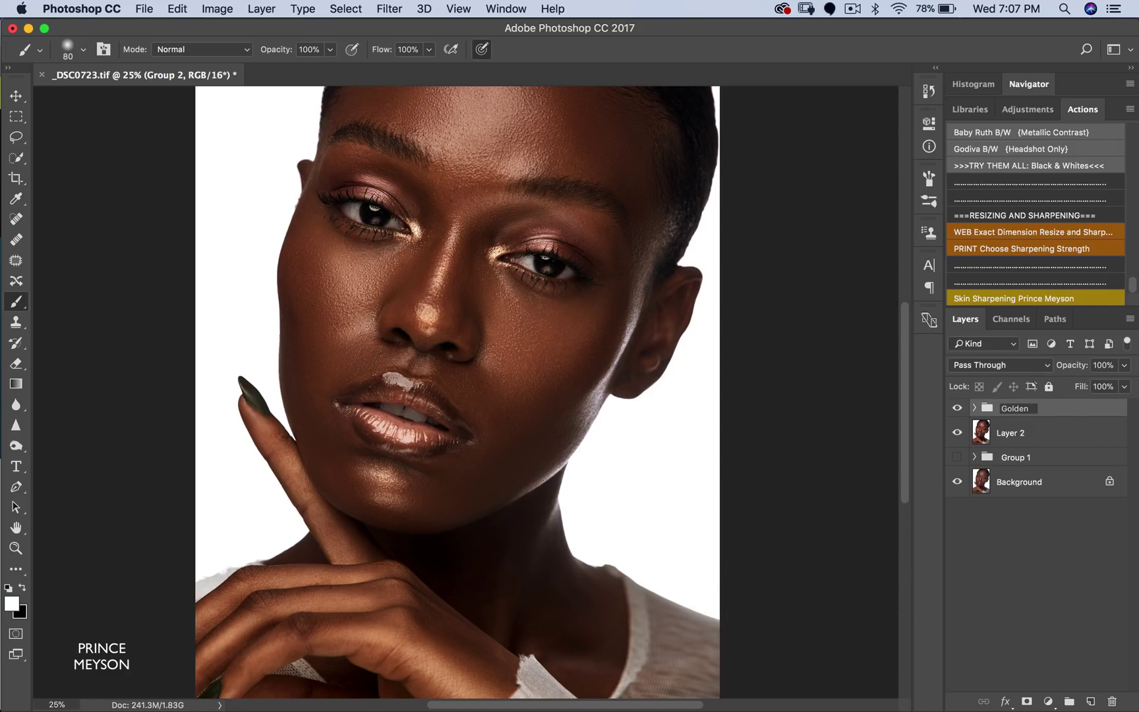
{"action": "type", "text": "Skin"}
{"action": "key", "text": "Return"}
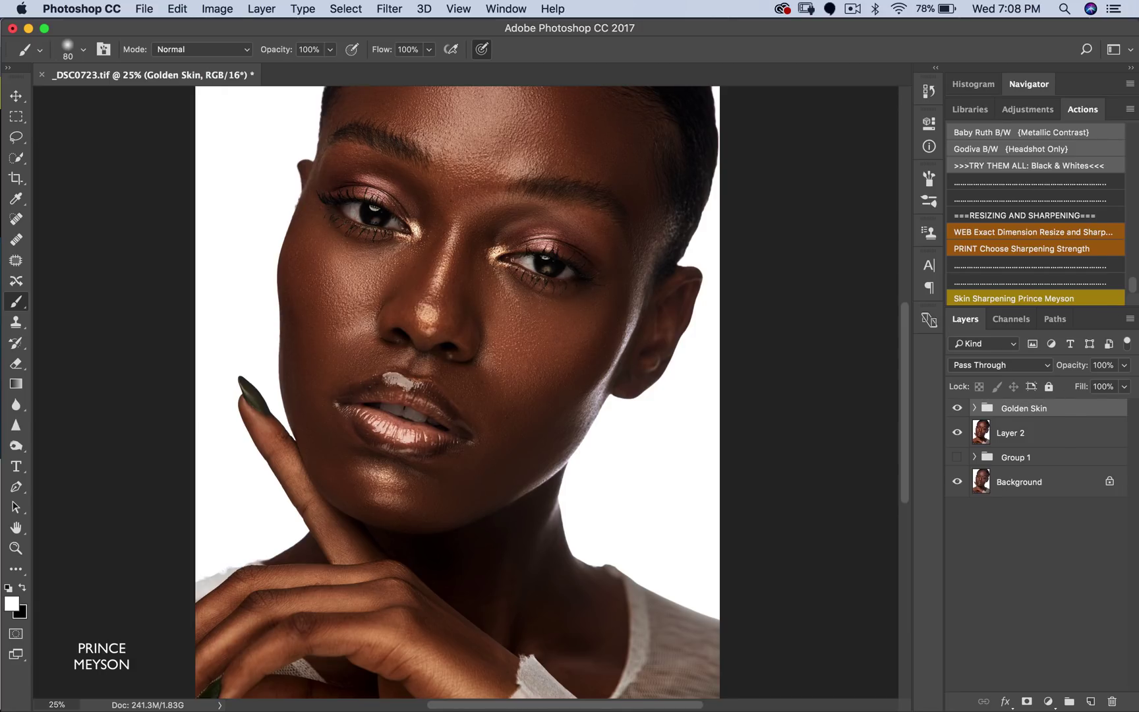
{"action": "left_click", "coordinate": [957, 408]}
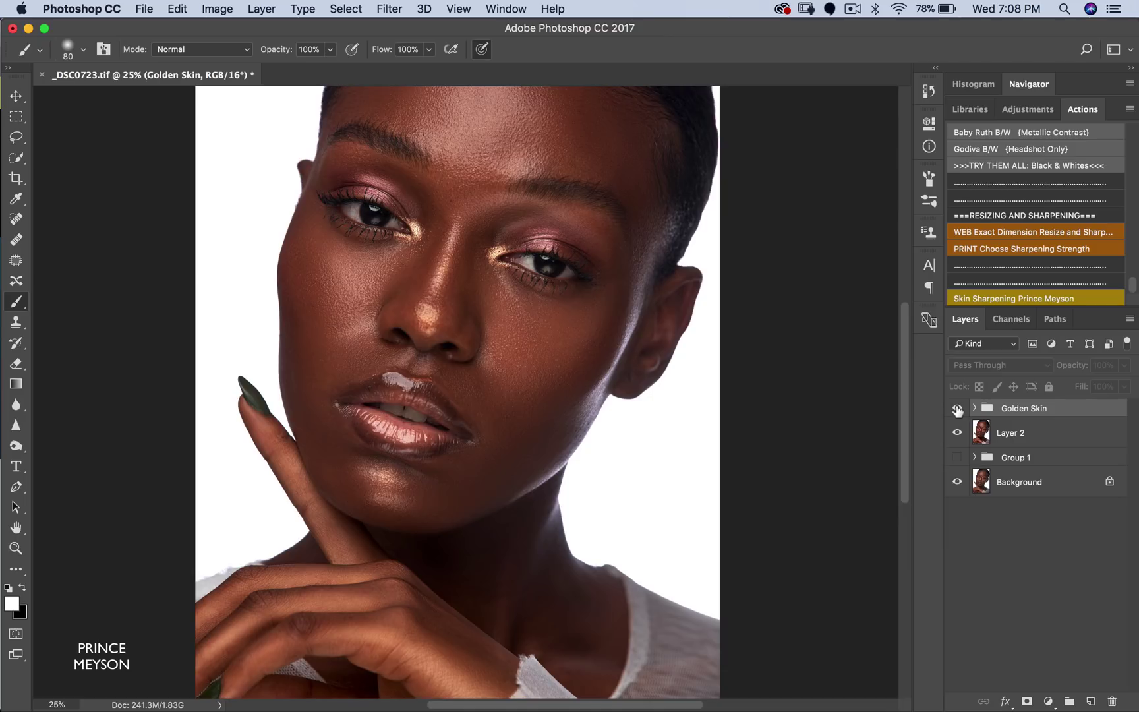
{"action": "left_click", "coordinate": [957, 409]}
{"action": "left_click", "coordinate": [957, 409]}
{"action": "left_click", "coordinate": [957, 409]}
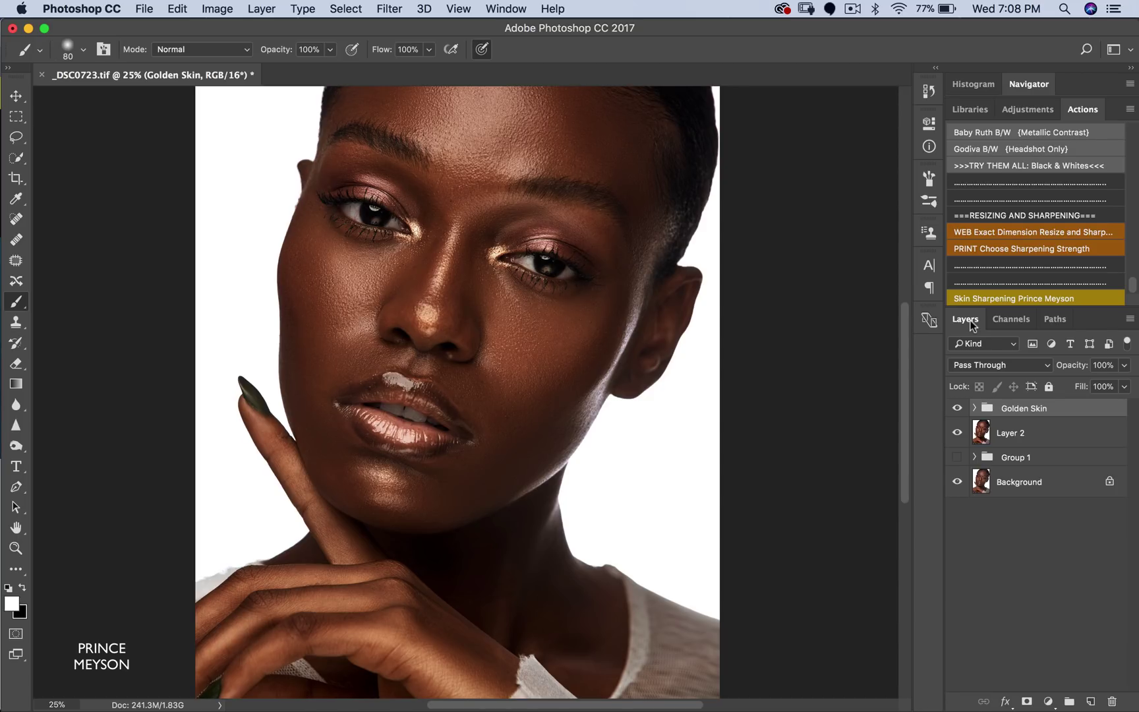
{"action": "key", "text": "z"}
{"action": "left_click", "coordinate": [517, 379], "text": "alt"}
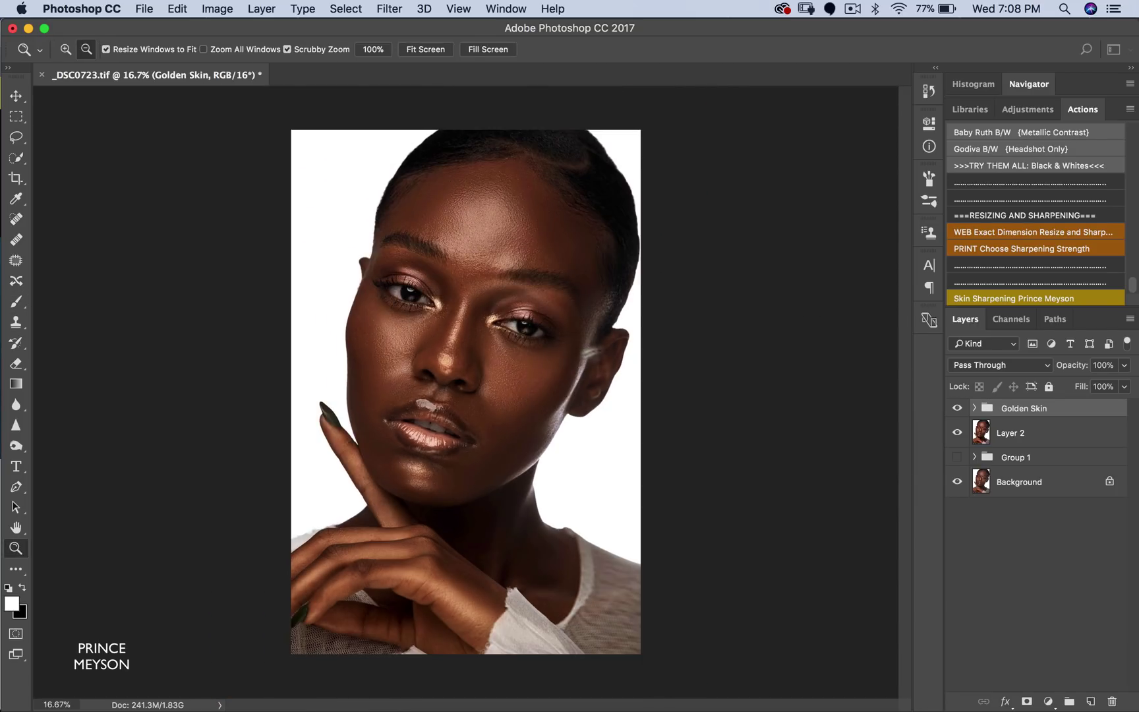
{"action": "left_click", "coordinate": [958, 409]}
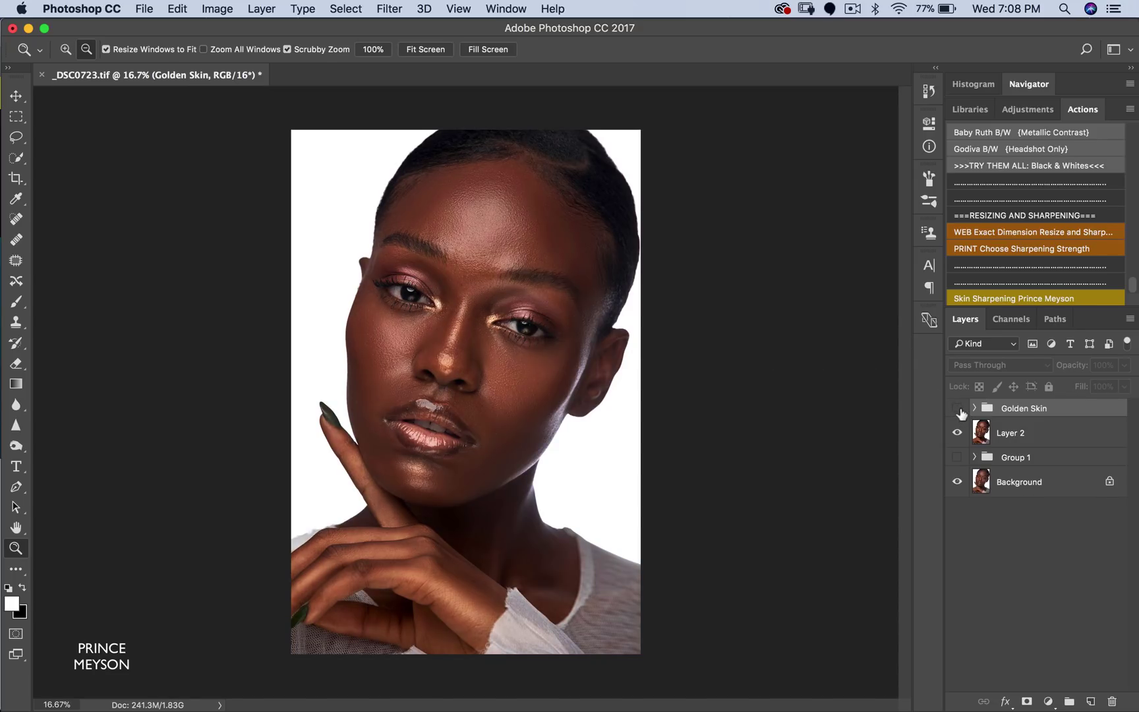
{"action": "left_click", "coordinate": [957, 409]}
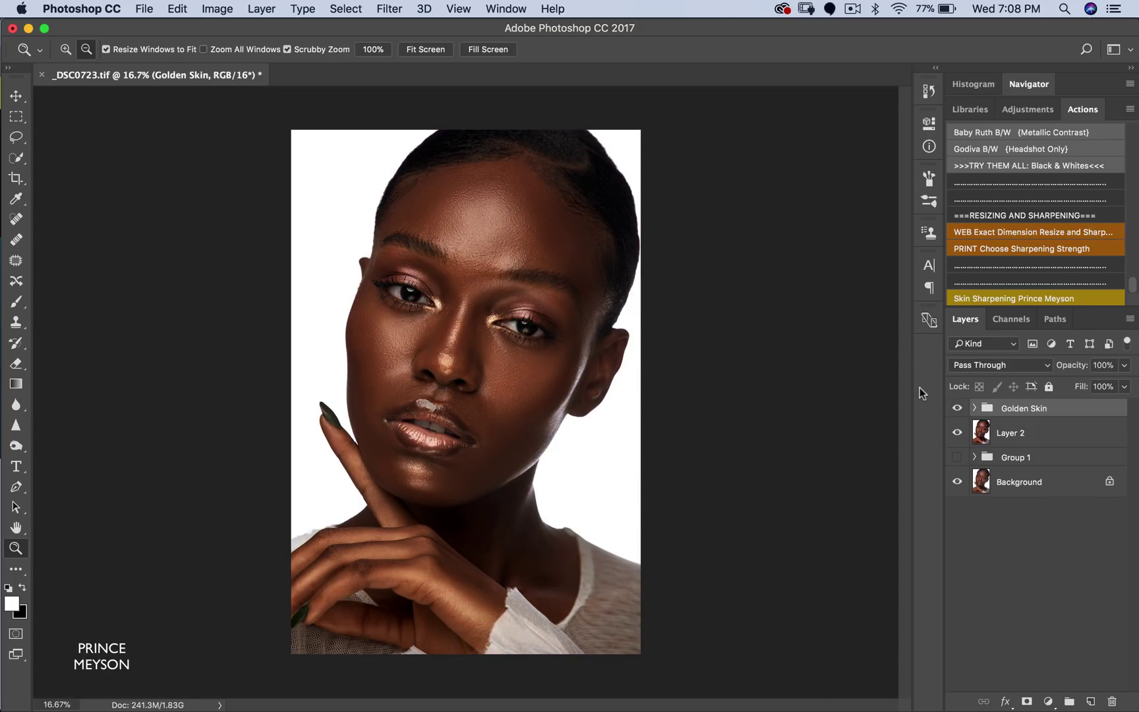